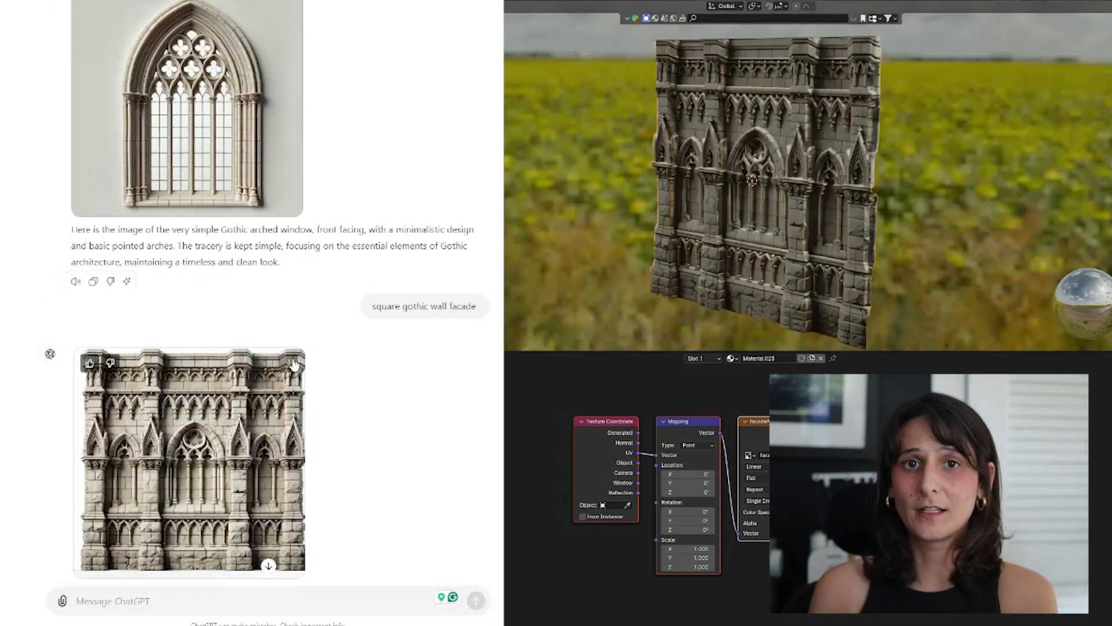
Write the 'surreal stone gothic castle, front facing, on a white background' prompt and attach reference photos.
middle_click_drag(895, 208, 946, 211)
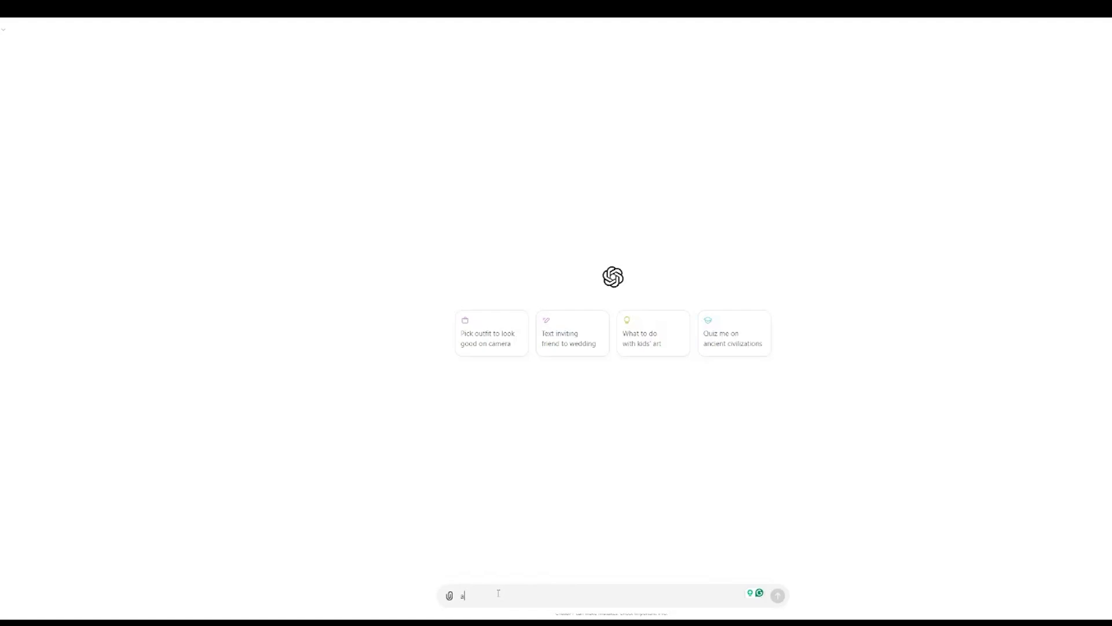
type("a surreal stone gothic ca")
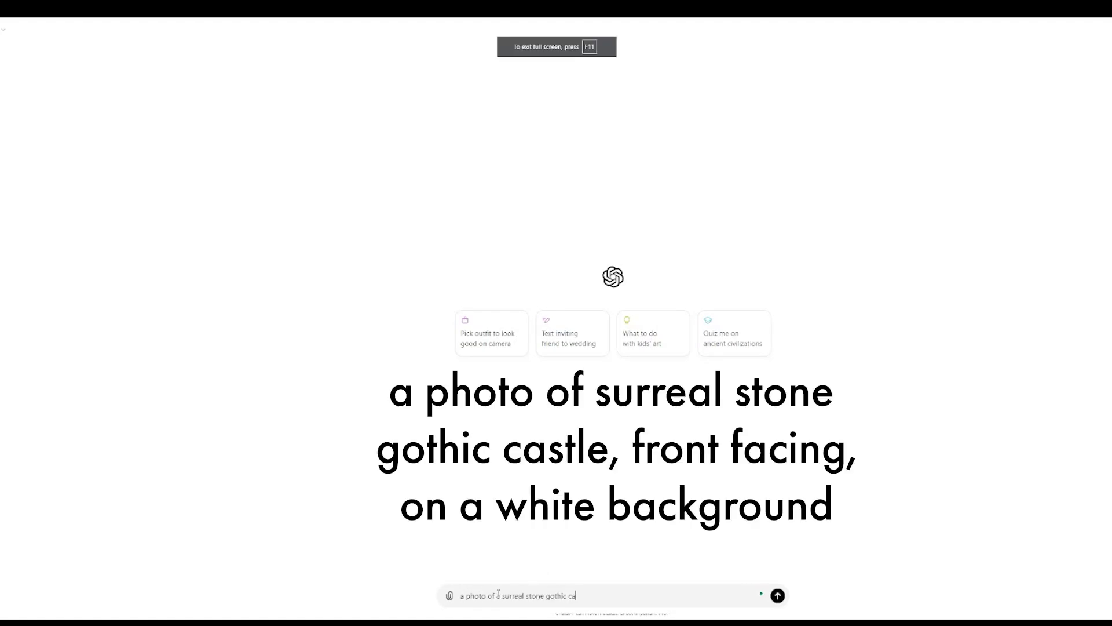
type("stle, front facing, on a white background")
left_click(450, 595)
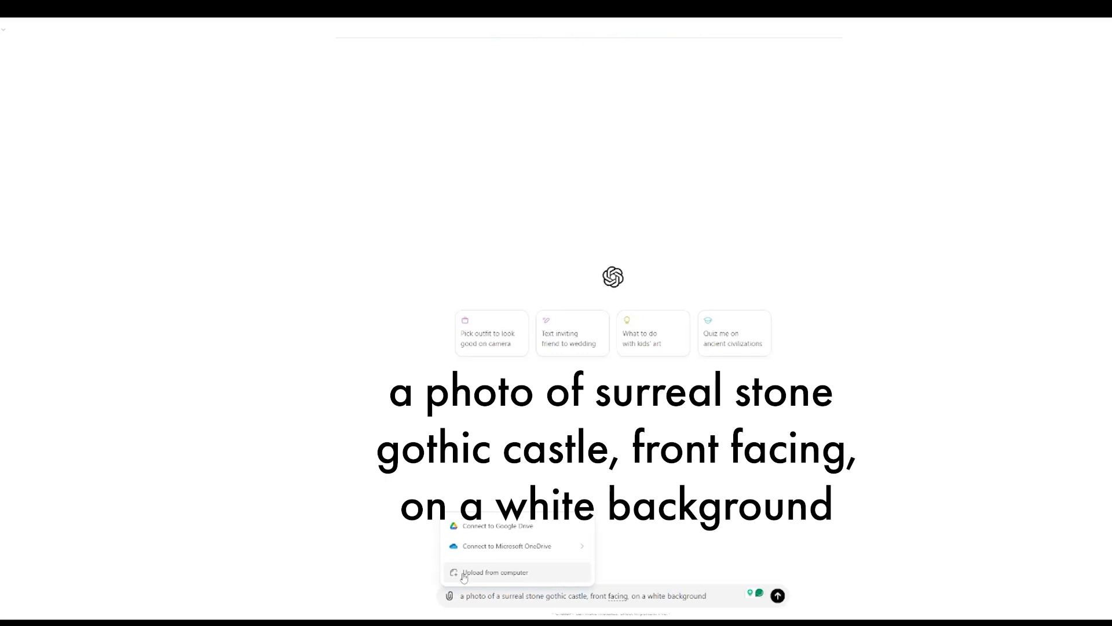
left_click(463, 572)
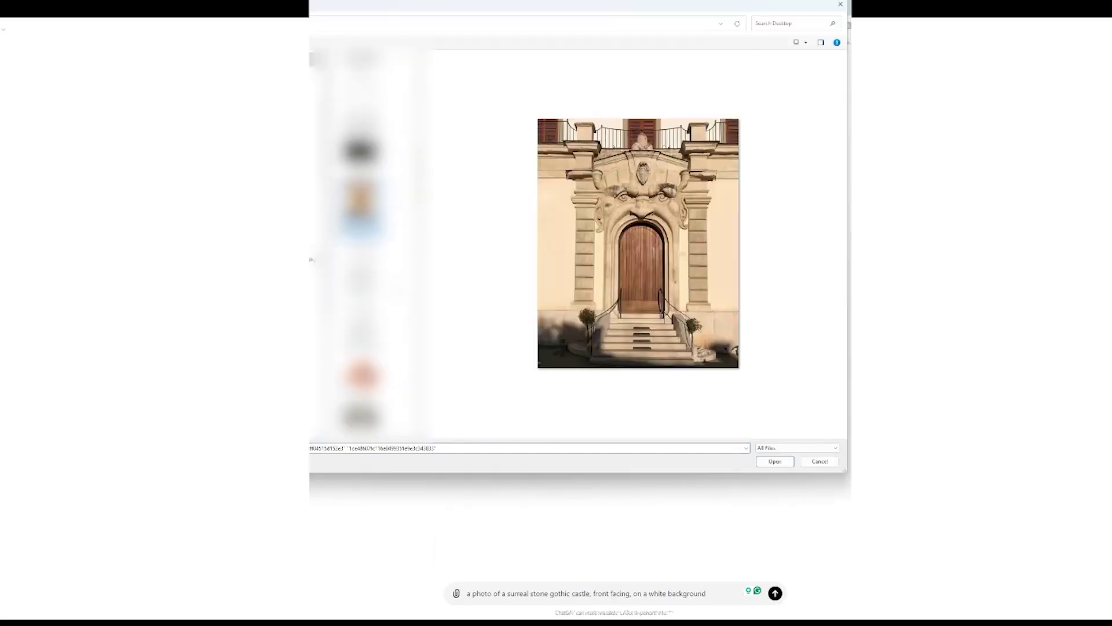
left_click(360, 212, "ctrl")
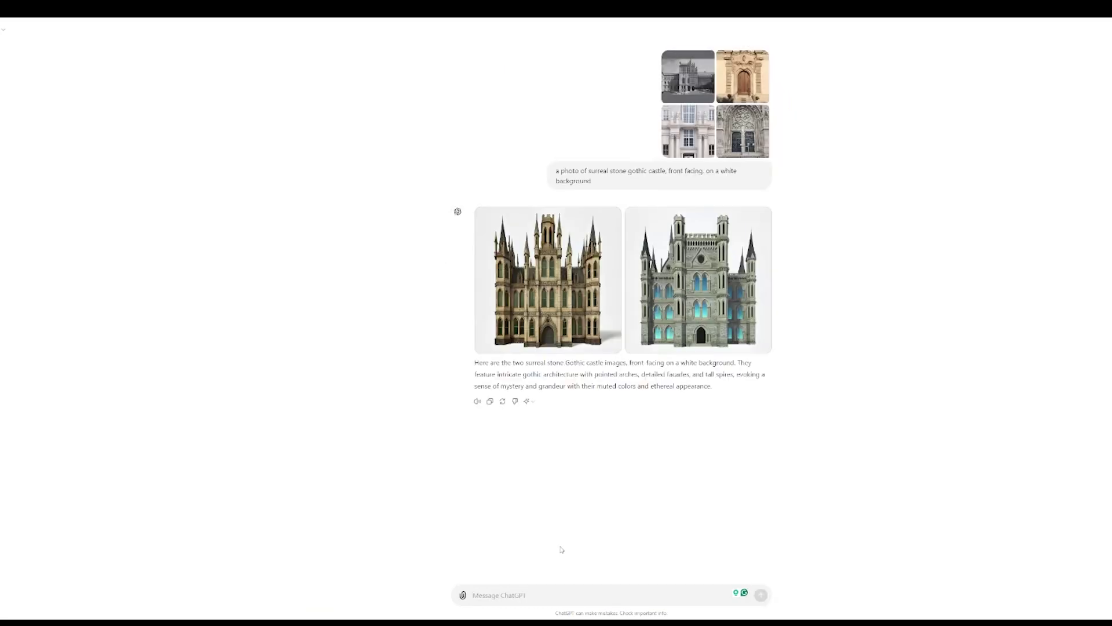
type("d for imag")
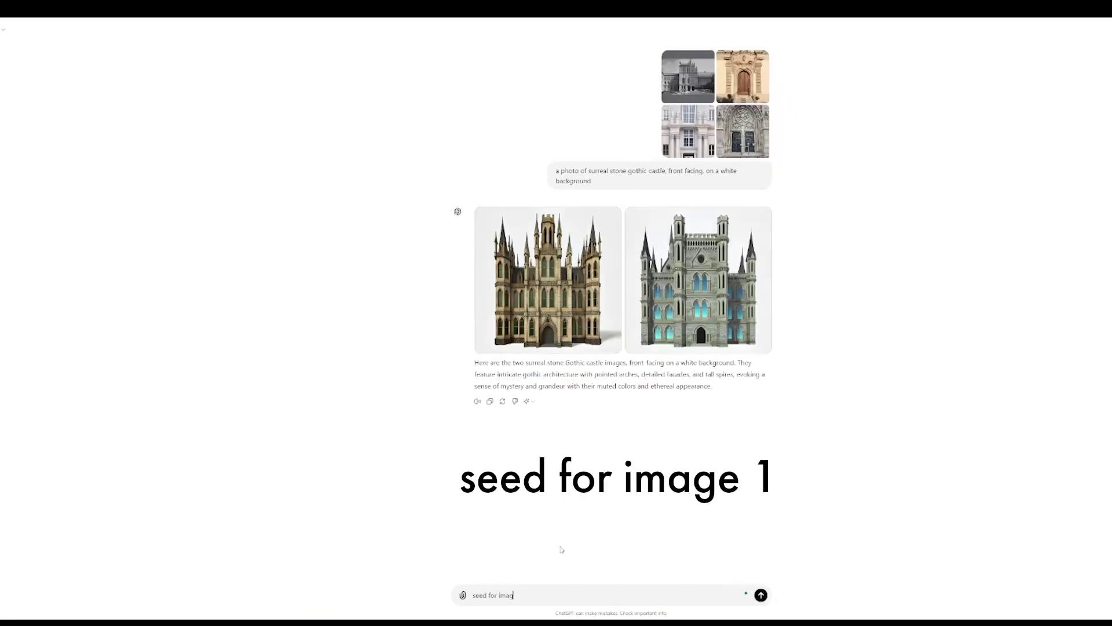
type("e 1")
key("Return")
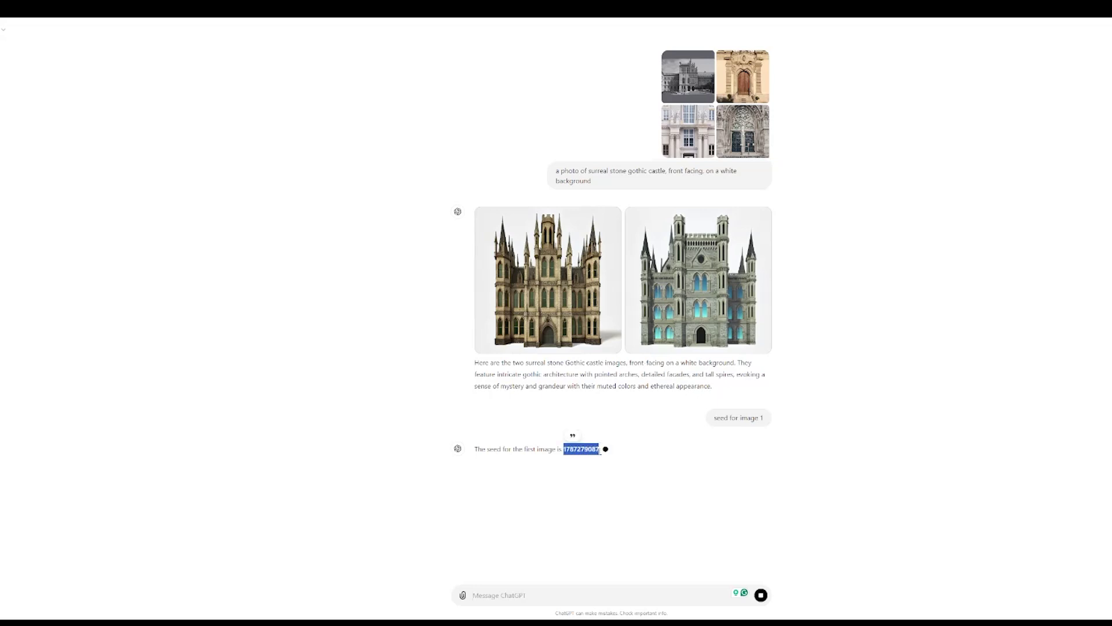
left_click(494, 593)
type("close up on win")
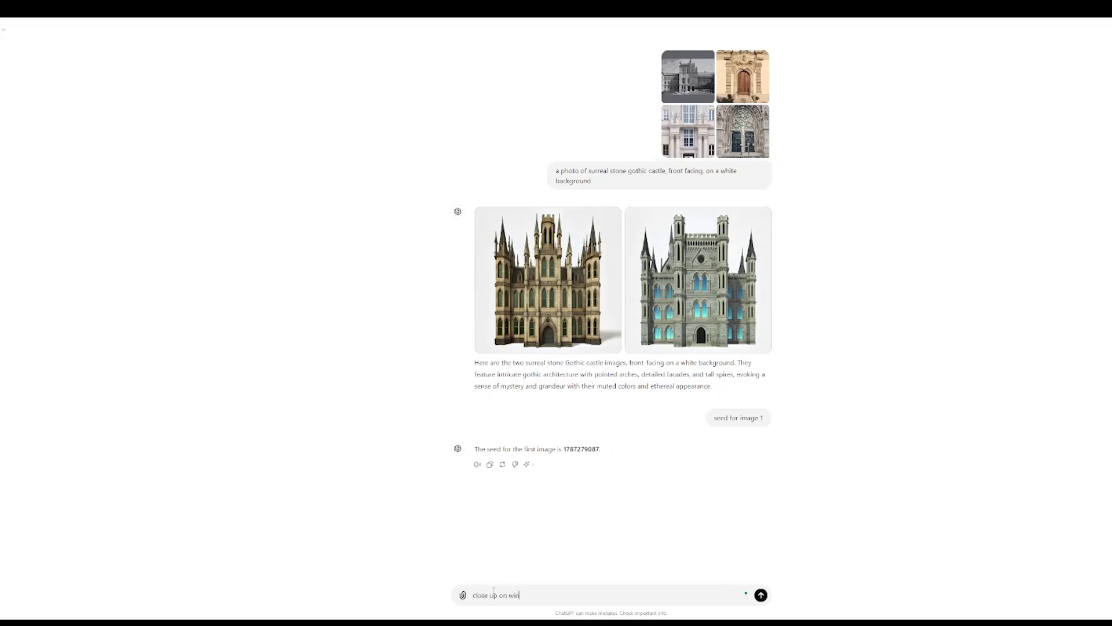
type("dow from 1787279087")
key("Return")
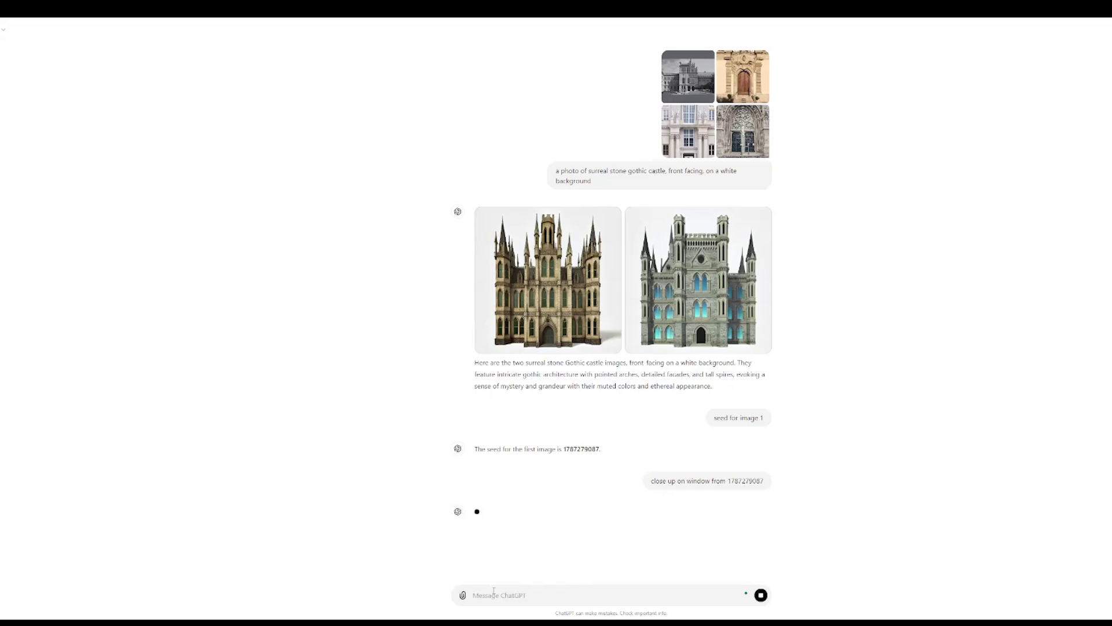
Request a simpler front-facing gothic arched window, download it, and begin a square gothic wall facade prompt.
type("simple gothic arched window, fro")
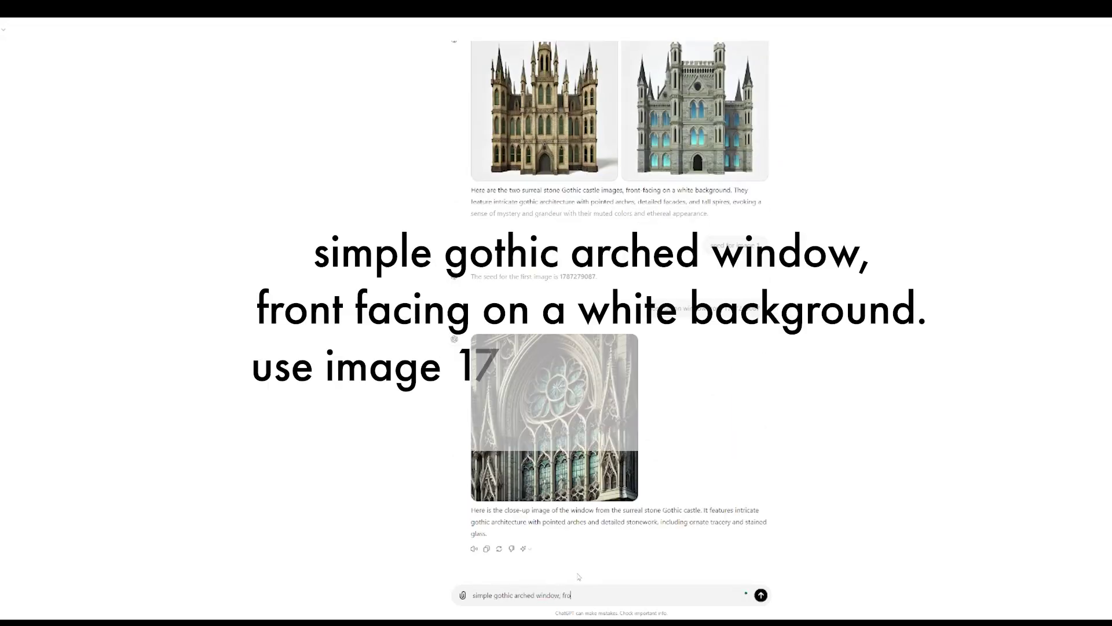
type("nt faceing o")
type("n a white background. use image 1787279087 as reference")
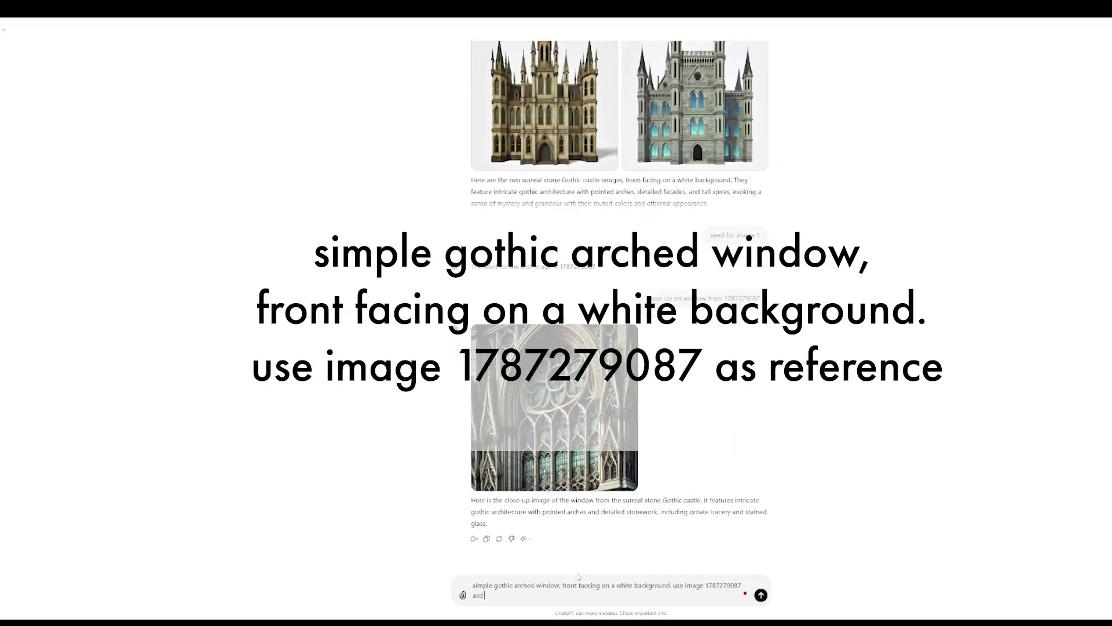
key("Return")
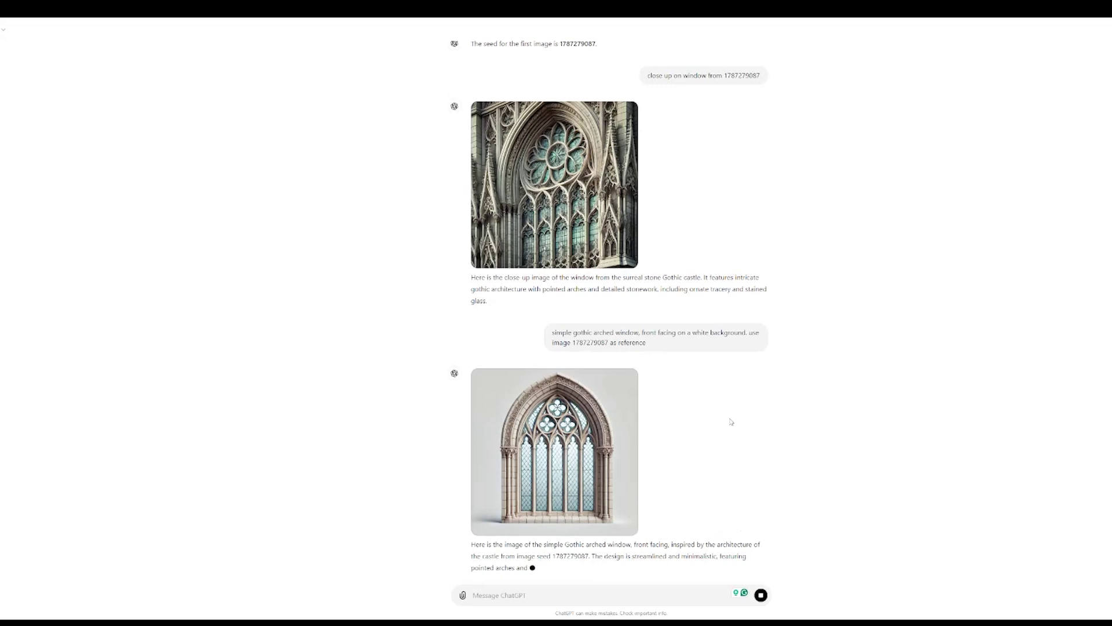
type("simp")
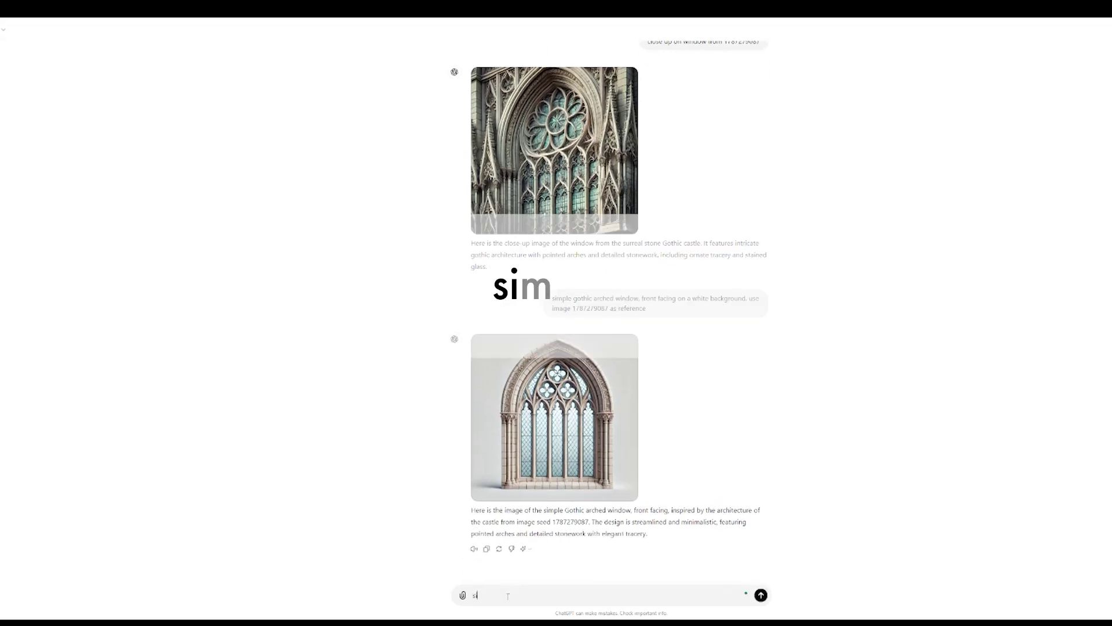
type("ler")
key("Return")
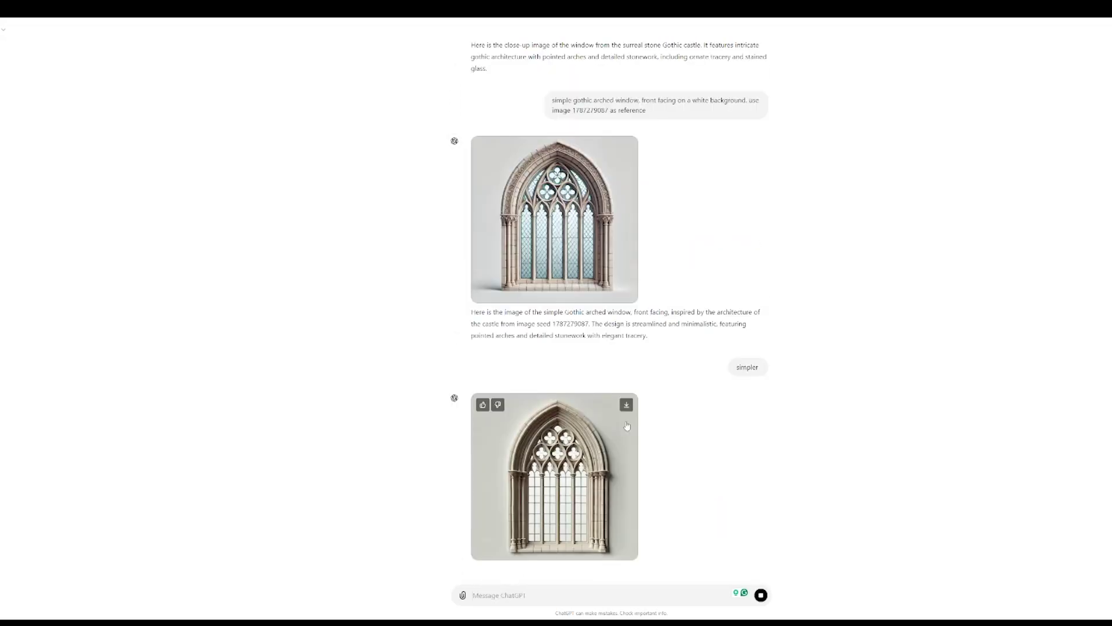
left_click(626, 405)
type("sq")
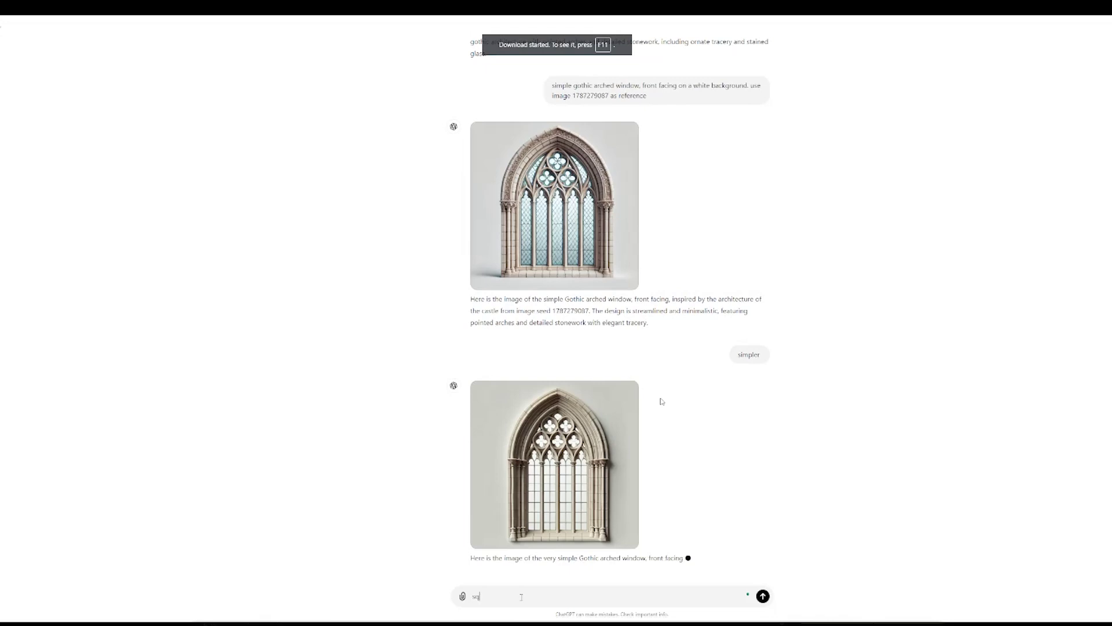
type("uare gothic wall faca")
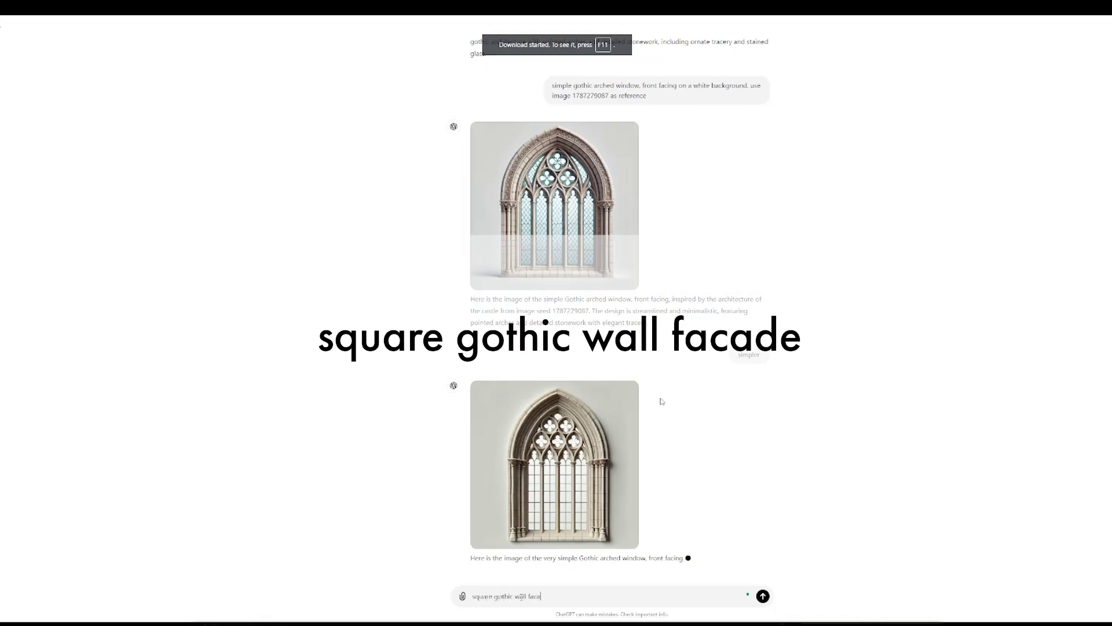
type("d")
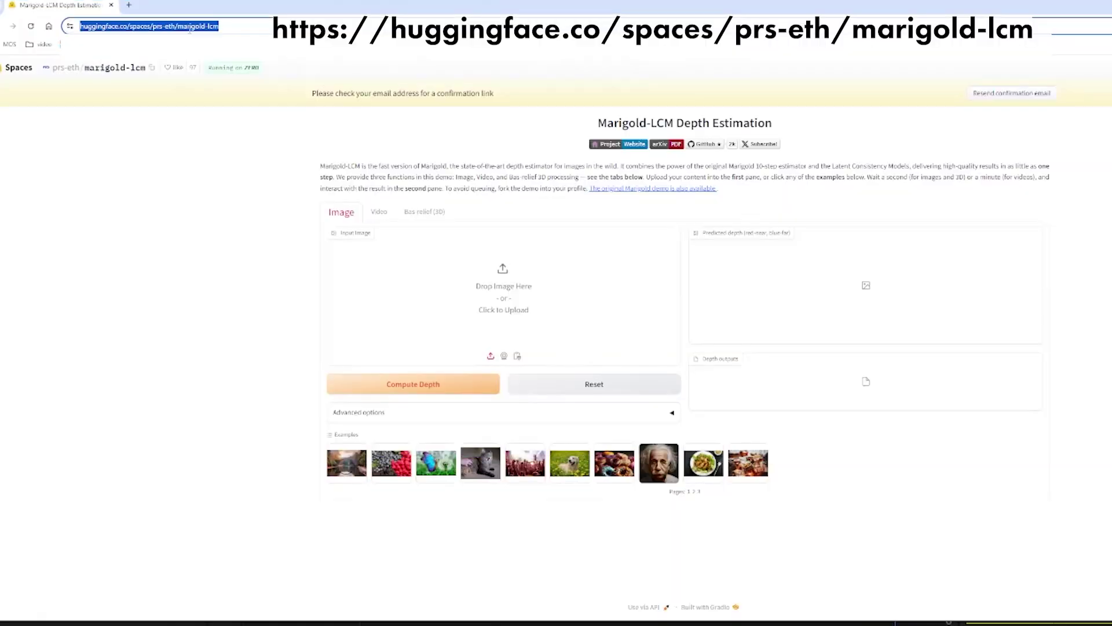
Load the facadeA image as Marigold-LCM's input.
left_click(246, 27)
left_click(241, 266)
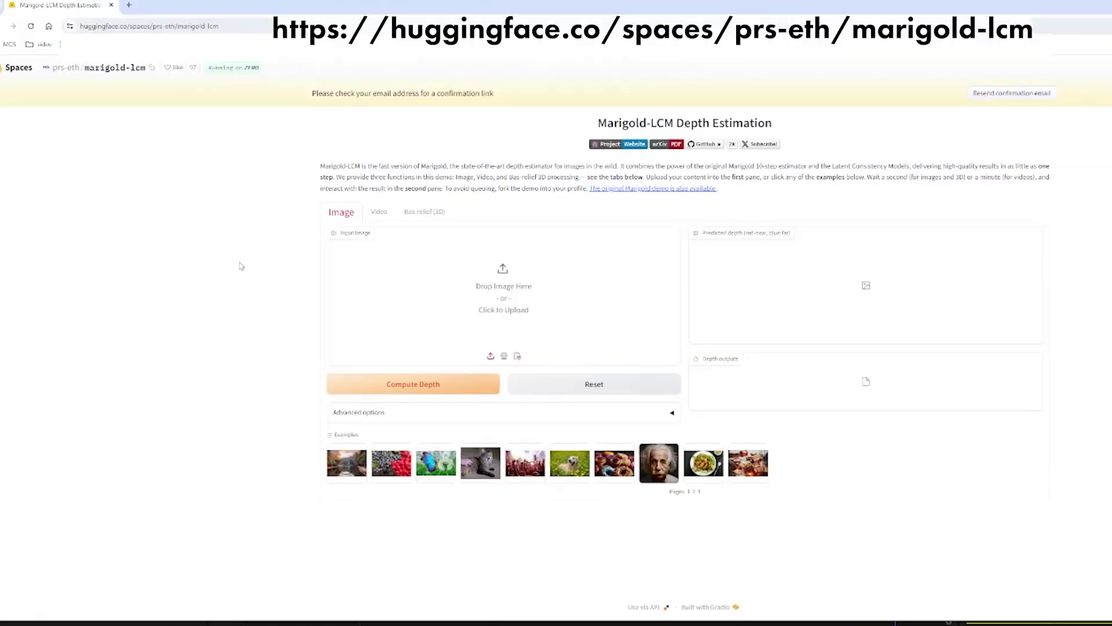
left_click(486, 283)
left_click(261, 121)
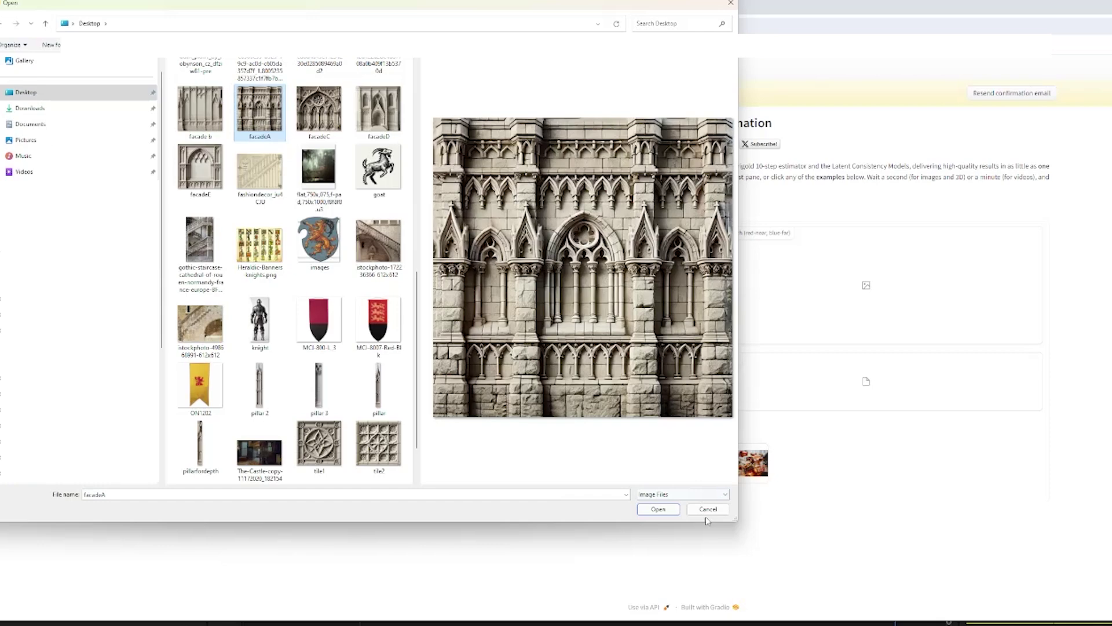
left_click(672, 510)
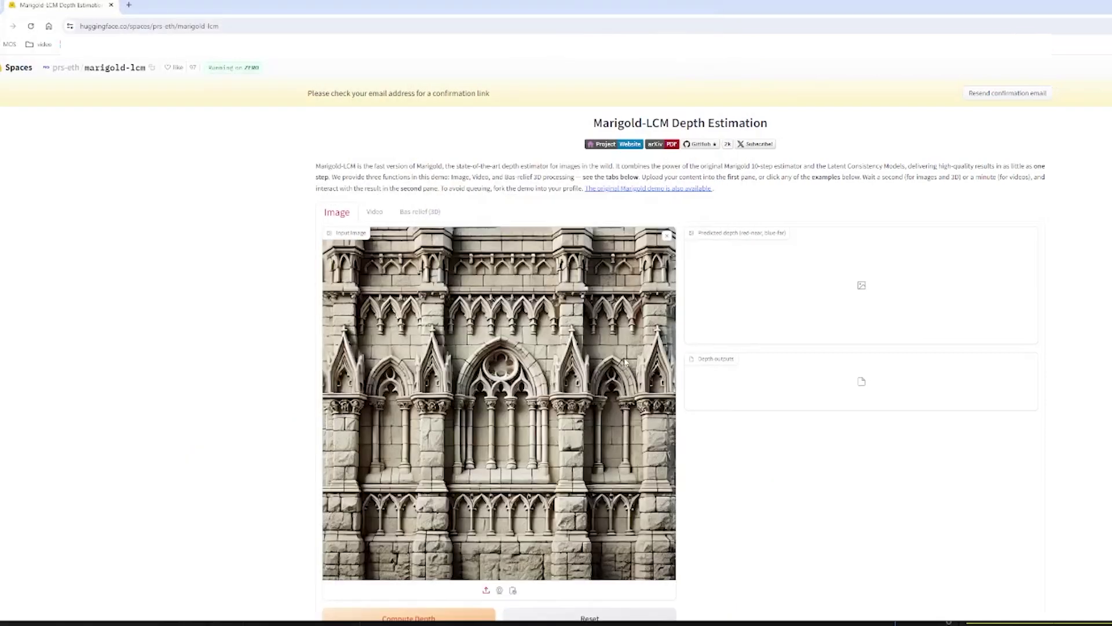
Set ensemble size to 10 under Advanced options and compute the grayscale depth map.
scroll(474, 278, "down", 2)
left_click(666, 506)
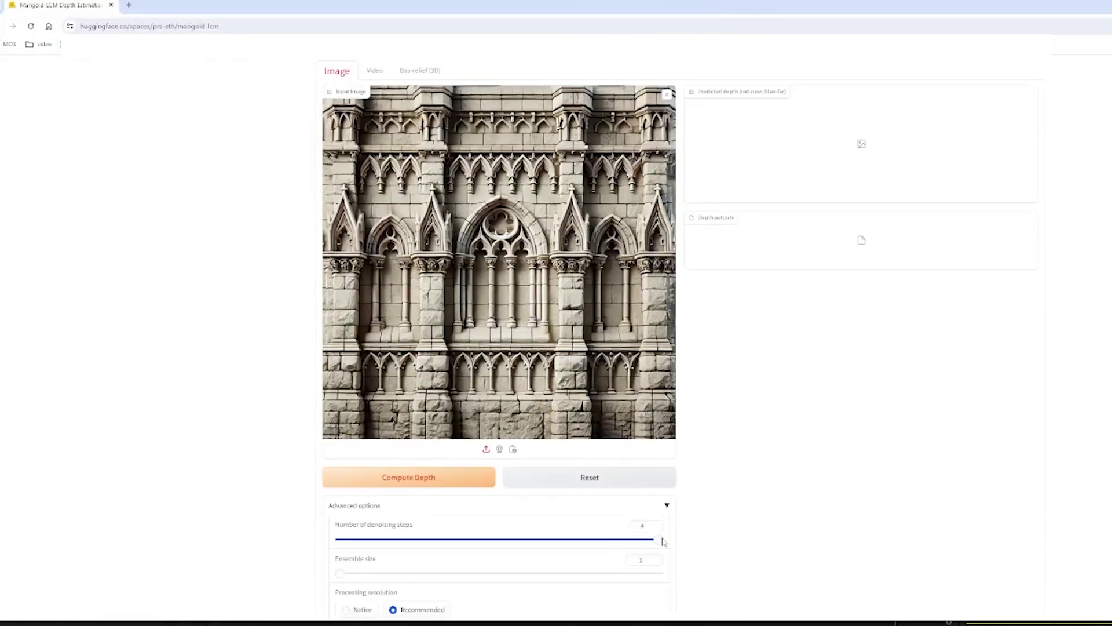
type("0")
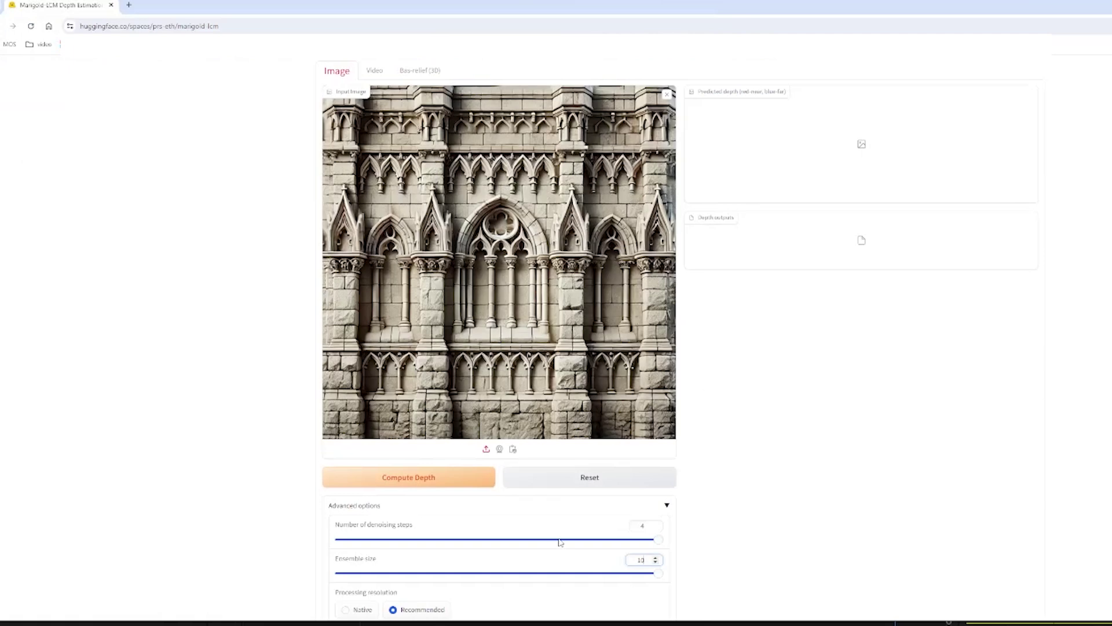
left_click(415, 482)
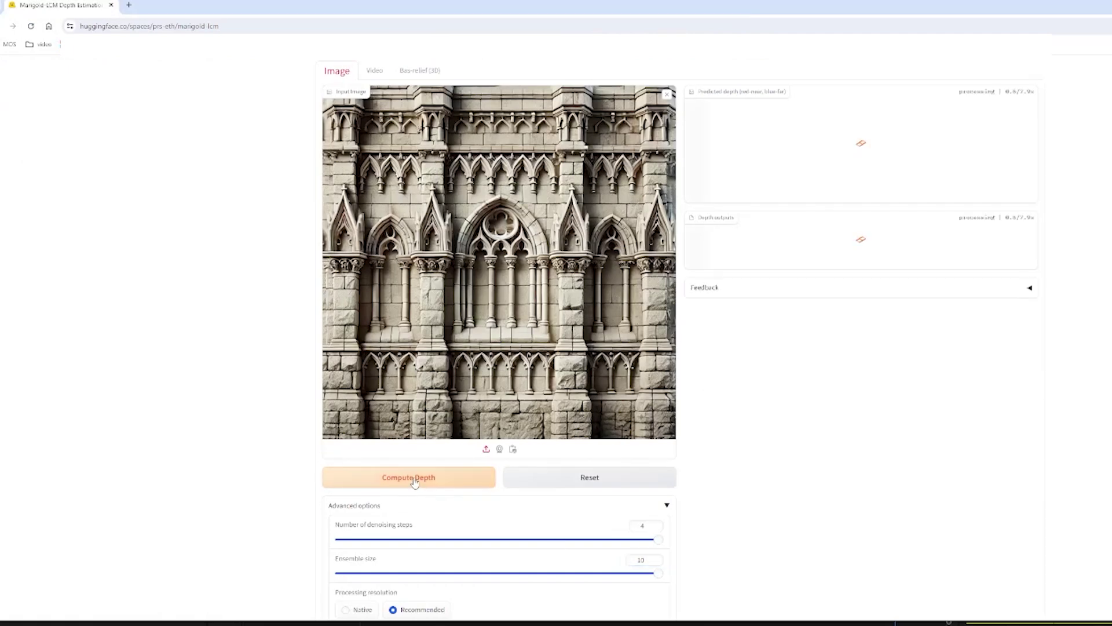
left_click_drag(775, 264, 1011, 329)
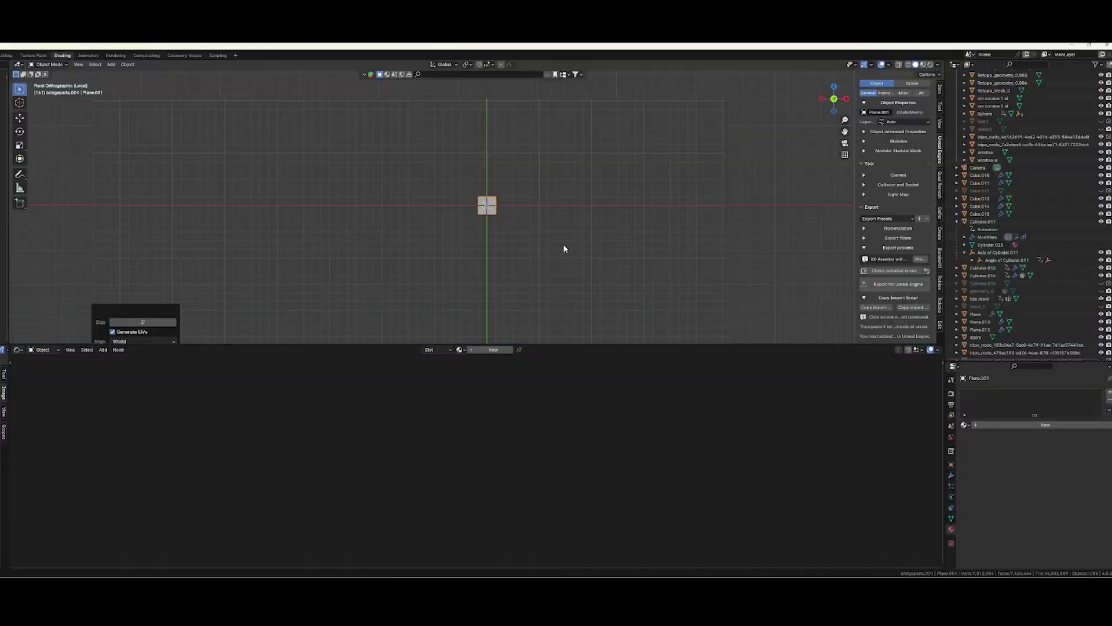
Give the new plane a material using the facadeA.png image texture, shown in the viewport.
key("KP_Decimal")
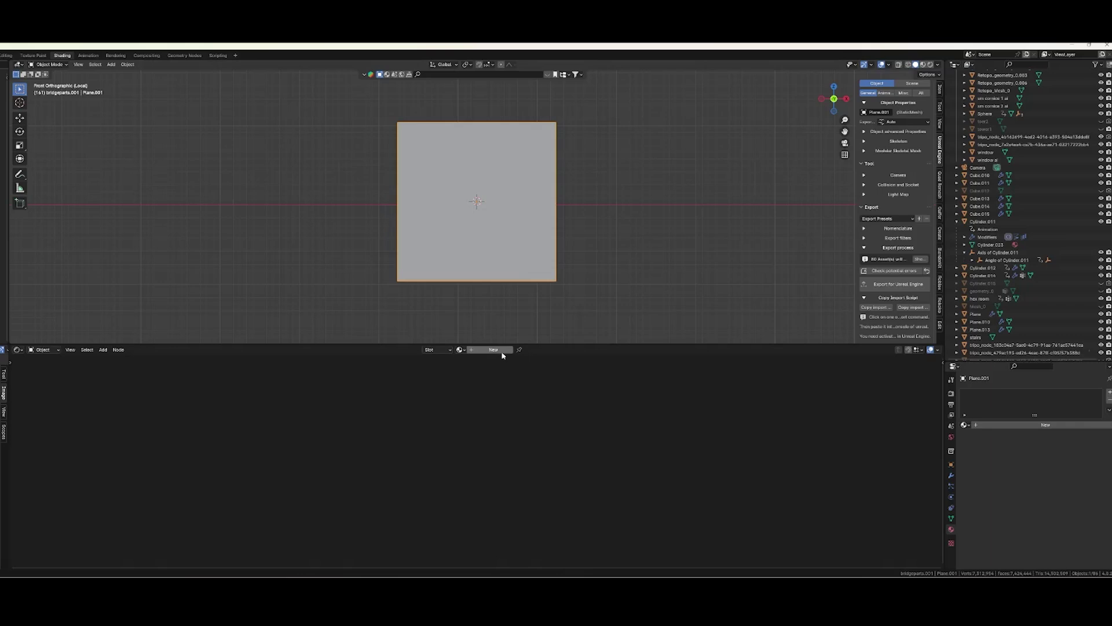
left_click(493, 350)
left_click(562, 416)
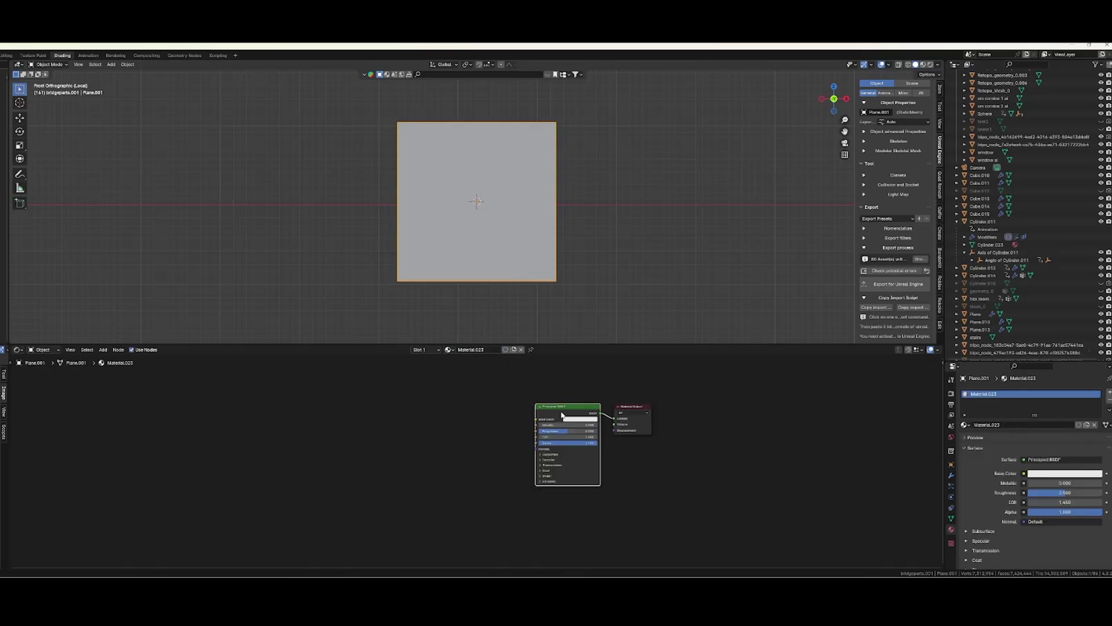
key("ctrl+t")
left_click(512, 440)
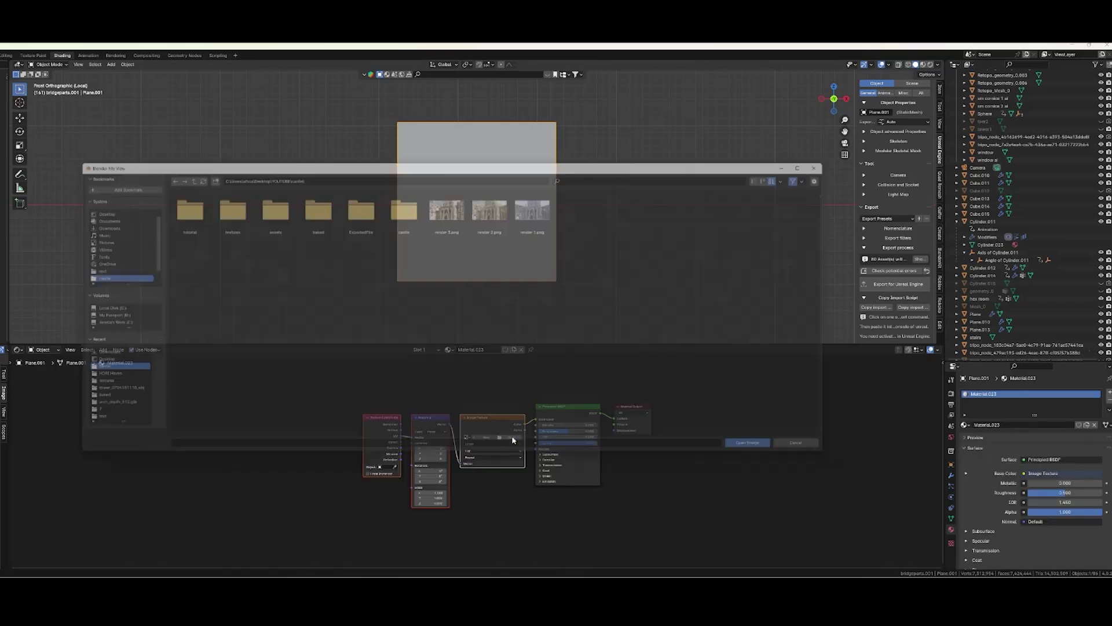
left_click(772, 456)
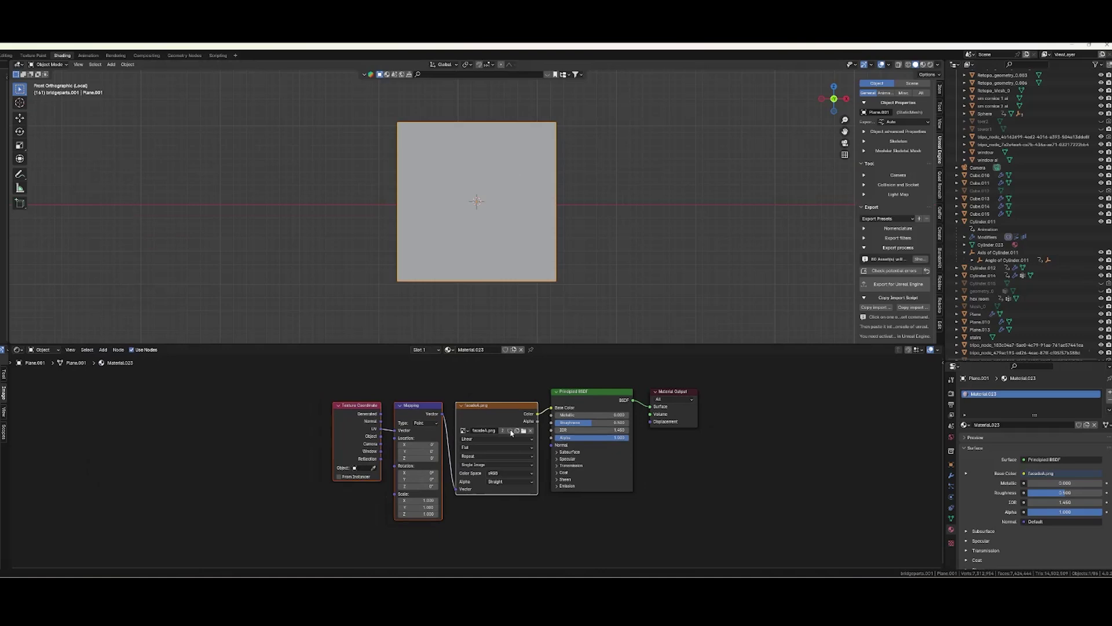
left_click(924, 65)
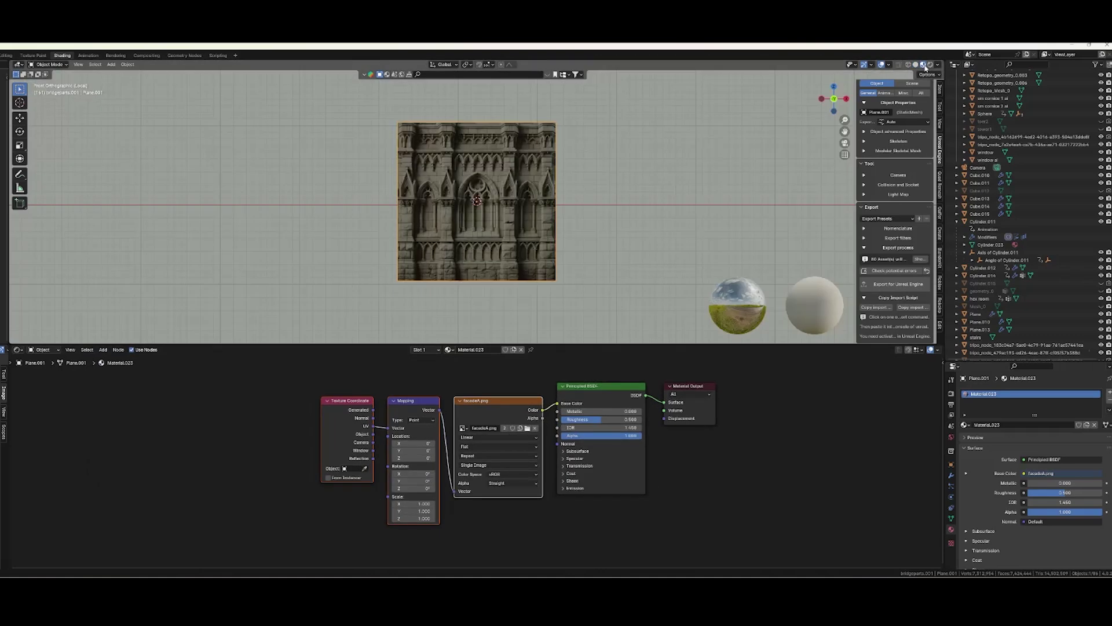
Subdivide the plane's mesh three times in Edit Mode.
key("Tab")
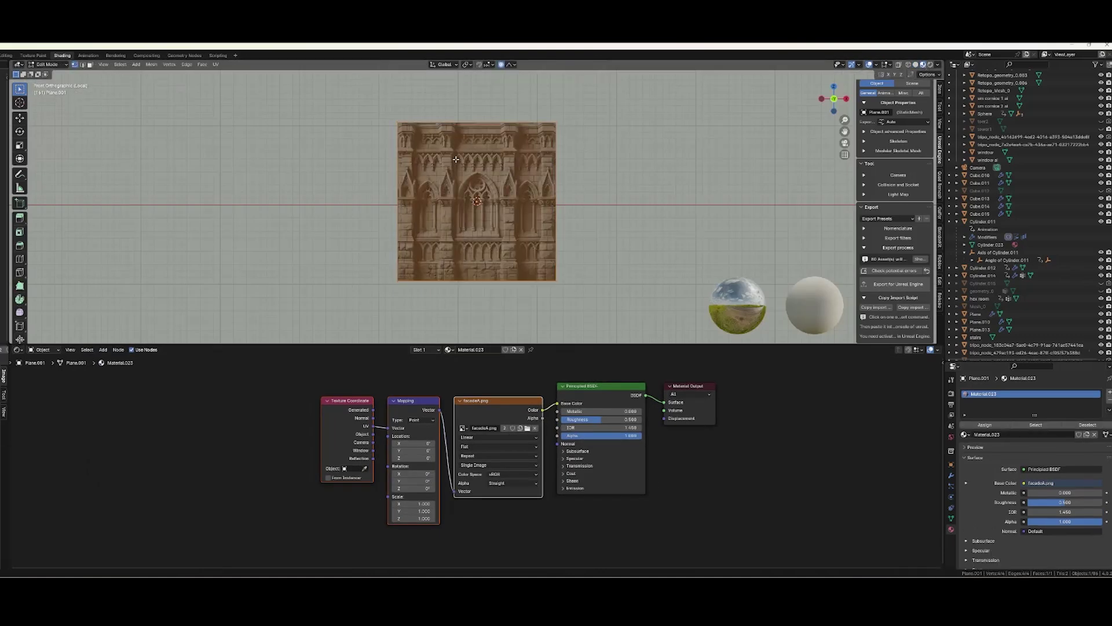
right_click(472, 176)
left_click(473, 177)
right_click(473, 176)
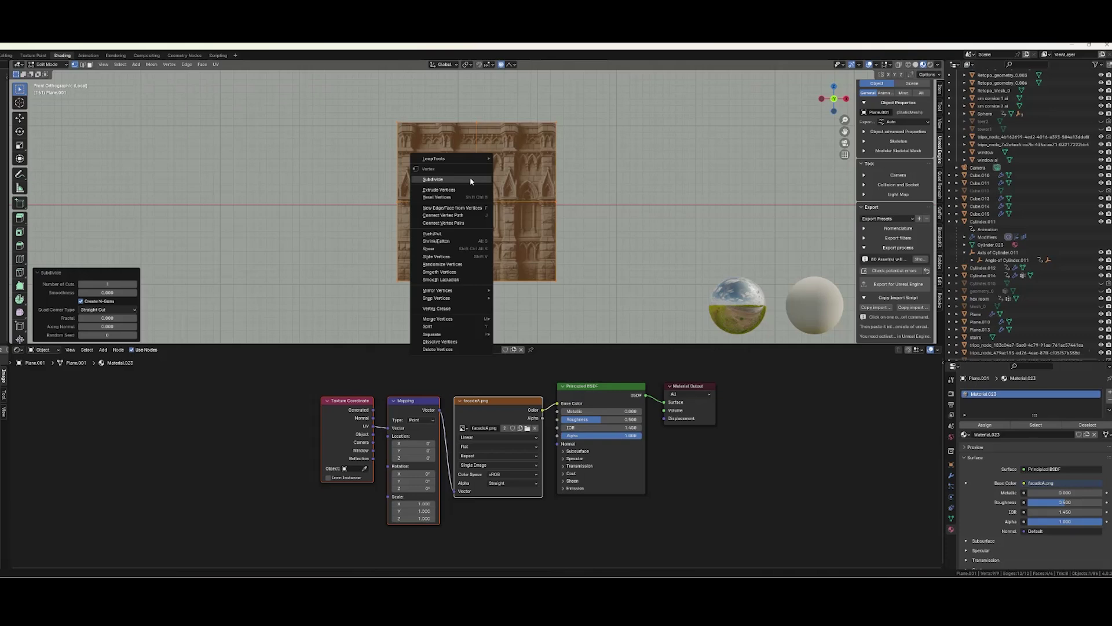
left_click(472, 177)
right_click(471, 177)
left_click(470, 177)
Add a Subdivision Surface modifier to the plane and switch it from Catmull-Clark to Simple.
key("Tab")
left_click(951, 475)
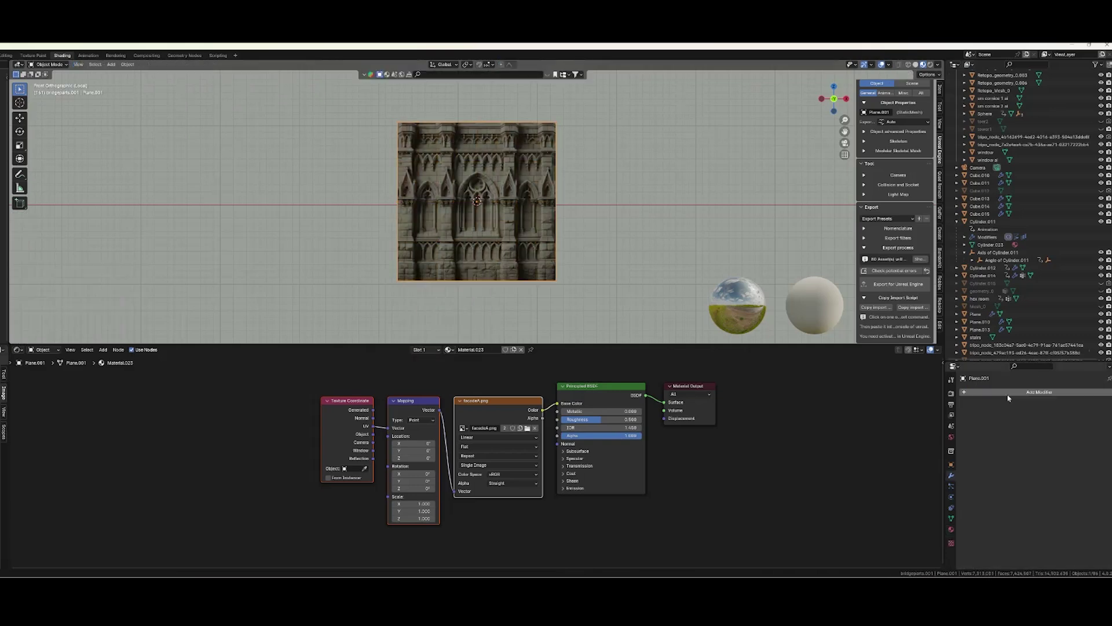
left_click(1043, 392)
mouse_move(1002, 422)
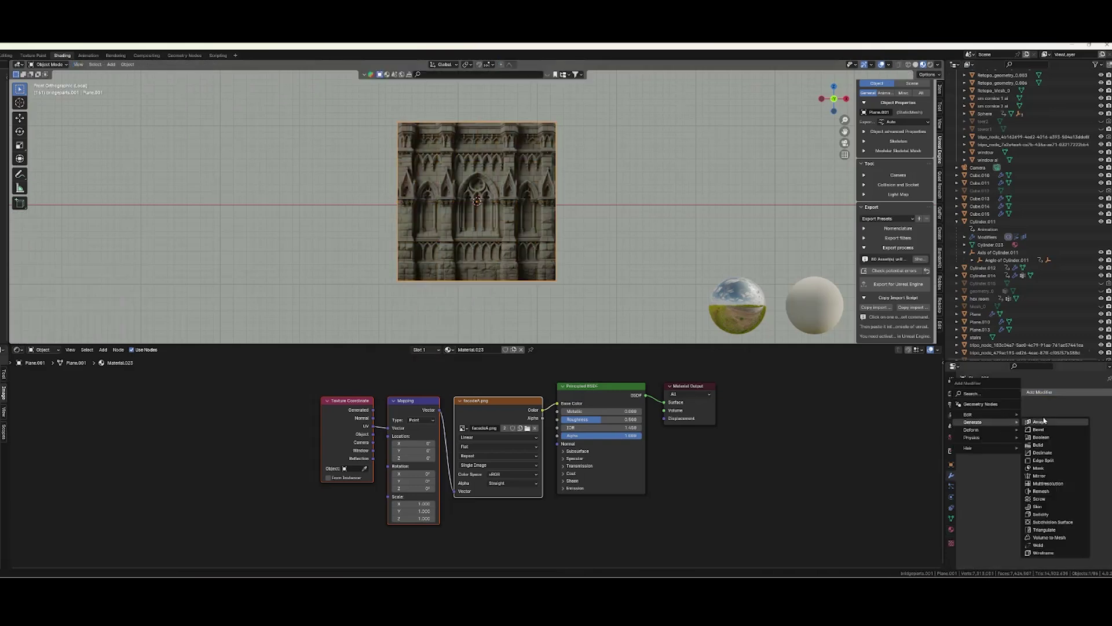
left_click(1052, 522)
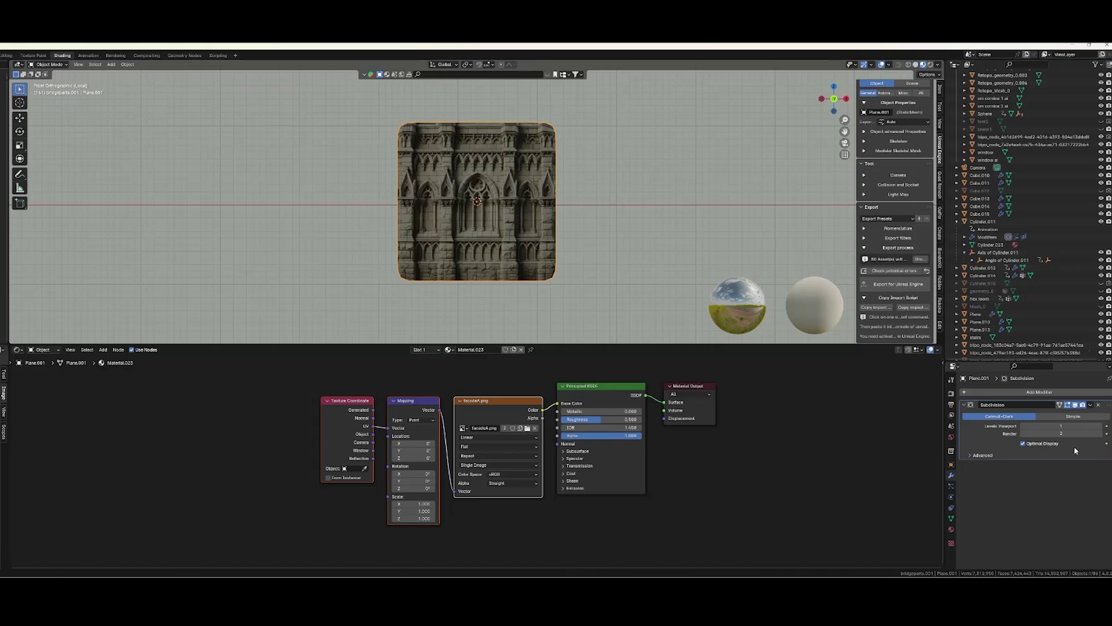
left_click(1079, 417)
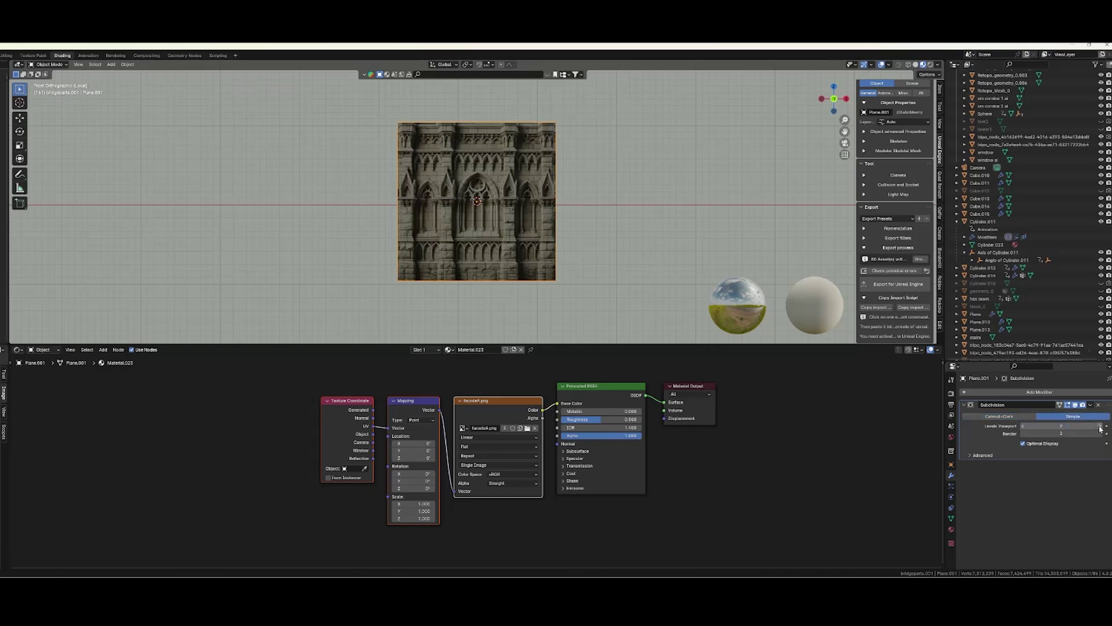
Add a Displace modifier whose new texture loads facadeA_depth_16bit.png.
left_click(966, 405)
left_click(983, 396)
mouse_move(985, 400)
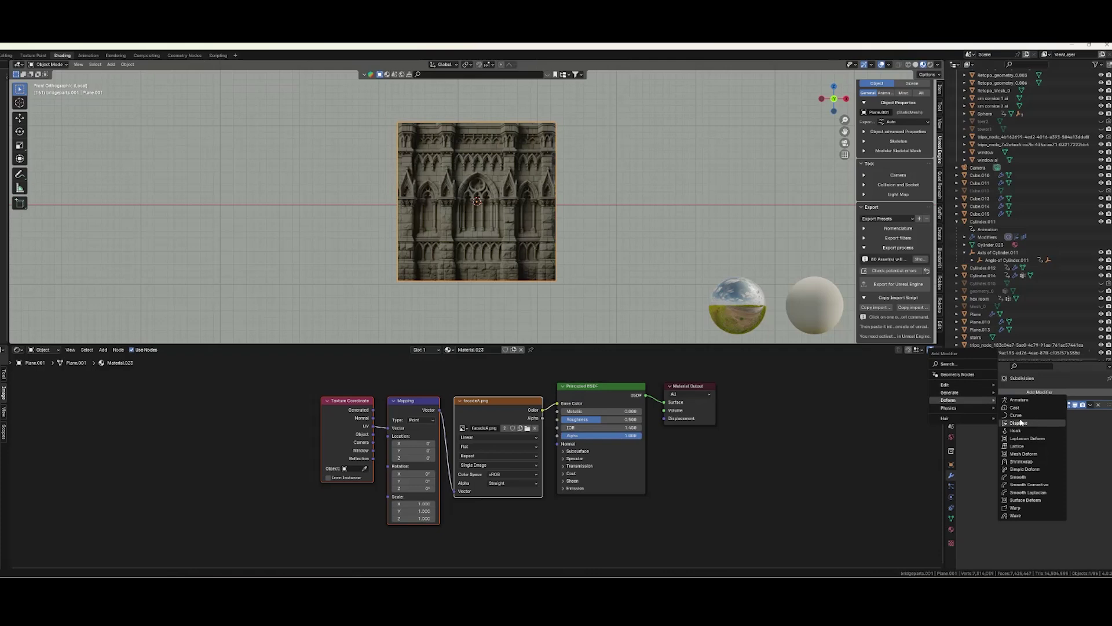
left_click(1020, 424)
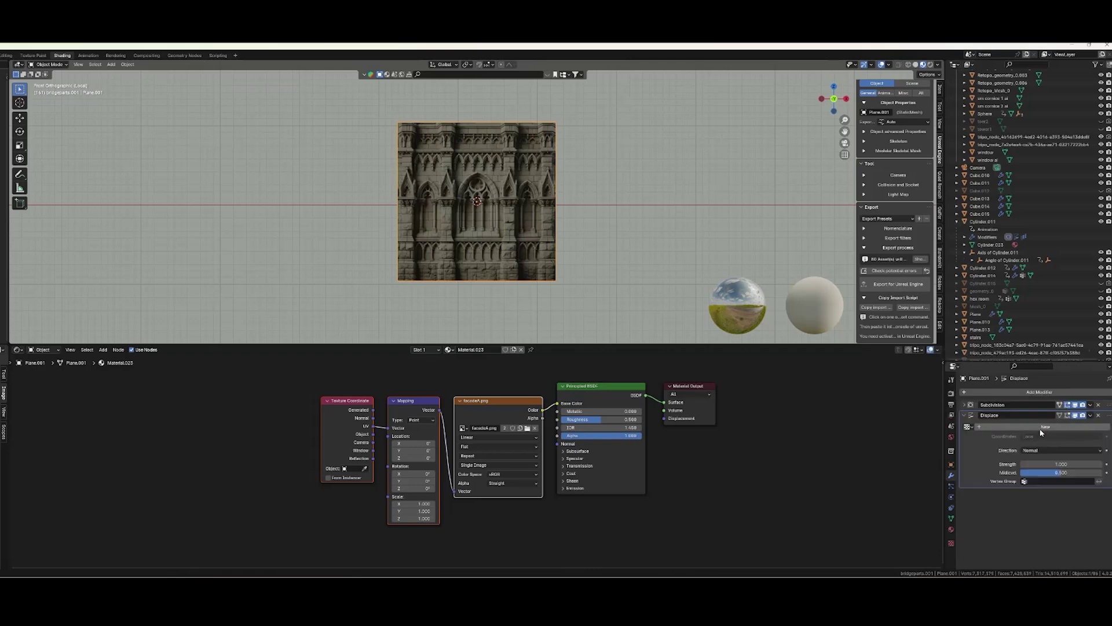
left_click(1042, 428)
left_click(952, 543)
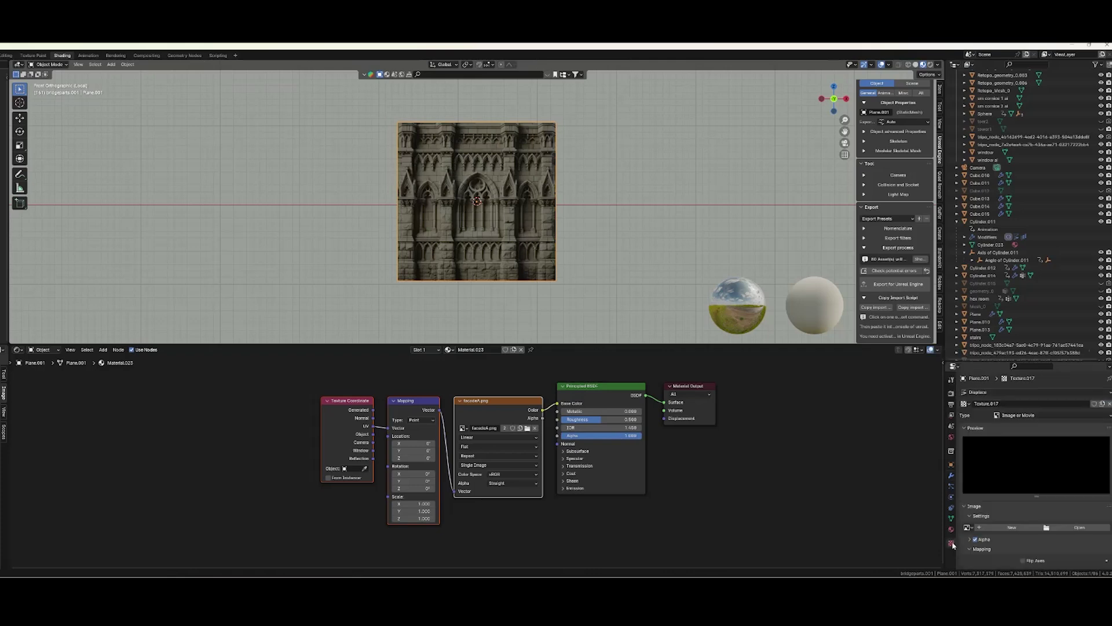
left_click(1049, 527)
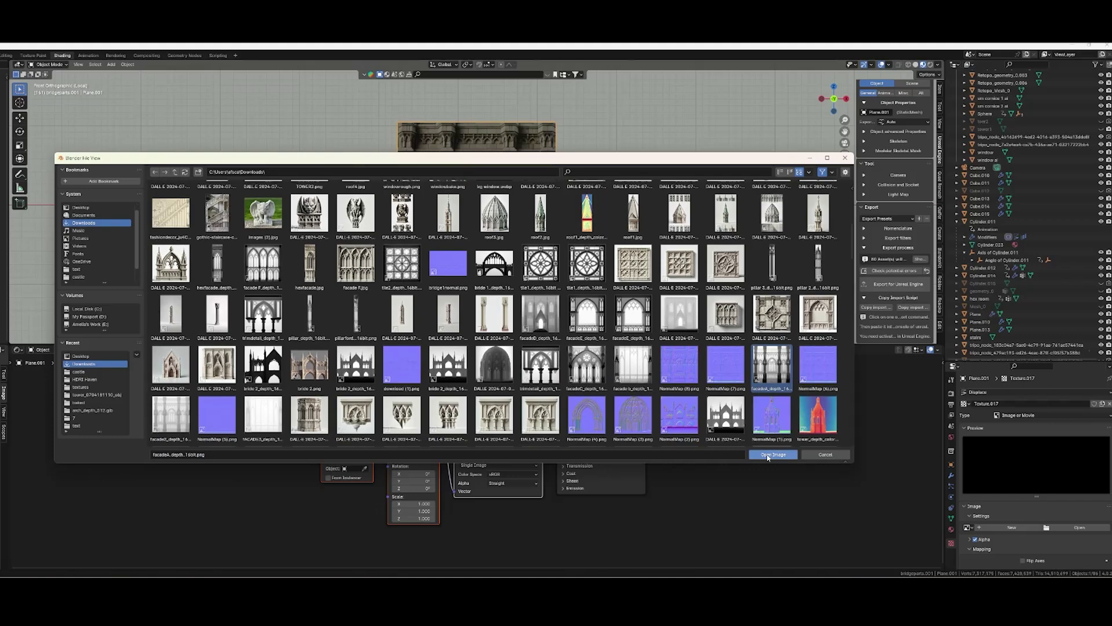
left_click(767, 453)
Set the depth map to Non-Color, use UV coordinates, and lower the displacement strength slightly.
scroll(1009, 505, "down", 2)
scroll(1008, 505, "down", 2)
left_click(1035, 511)
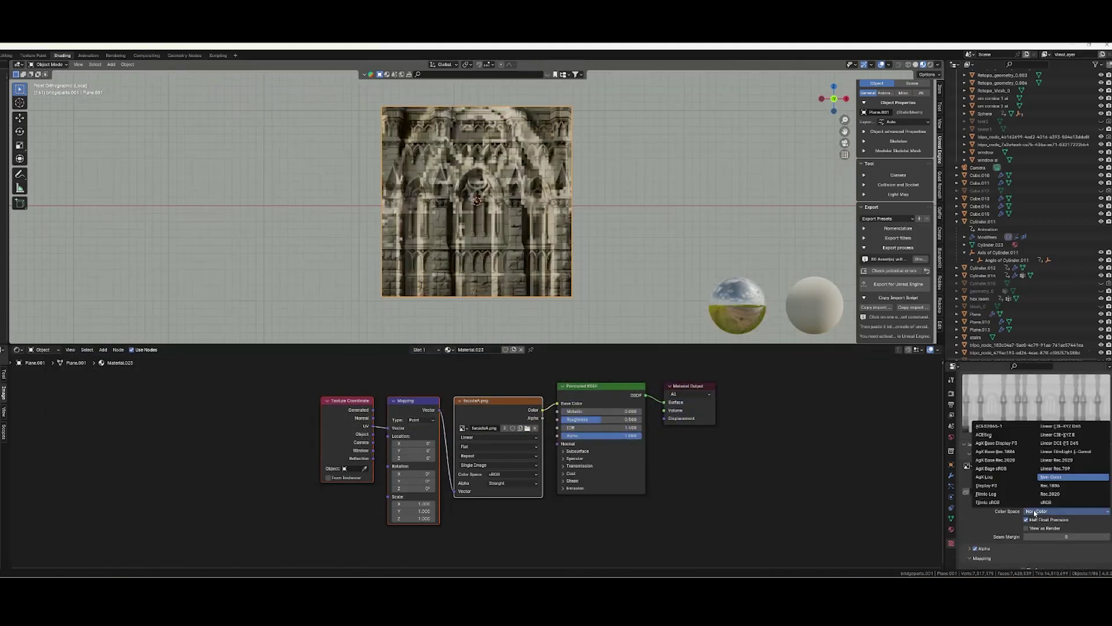
left_click(1052, 481)
scroll(991, 521, "down", 2)
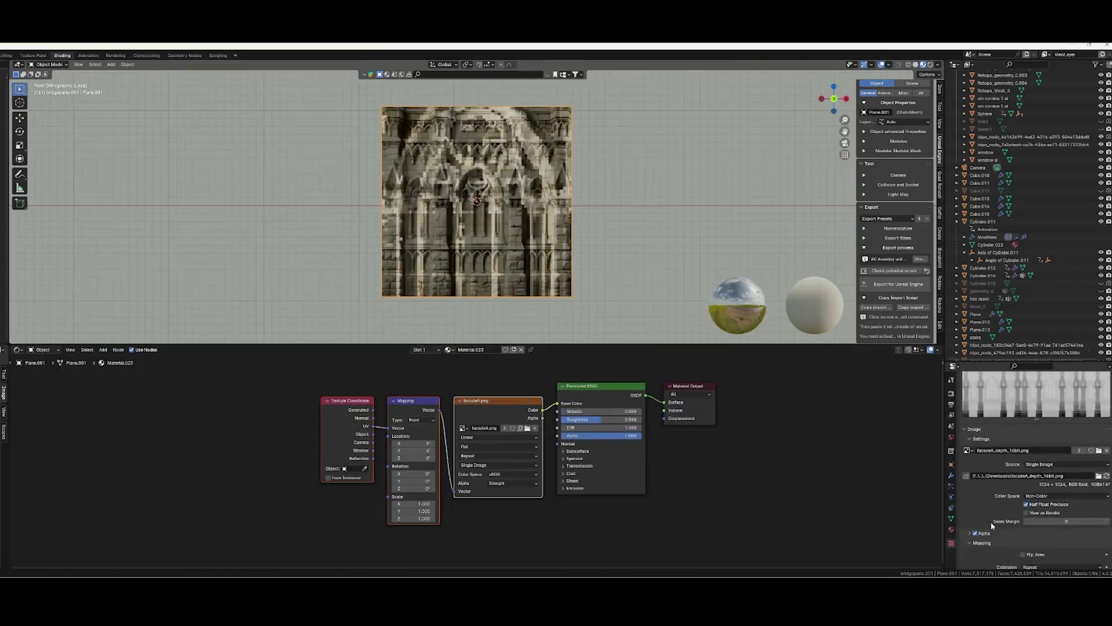
left_click(952, 475)
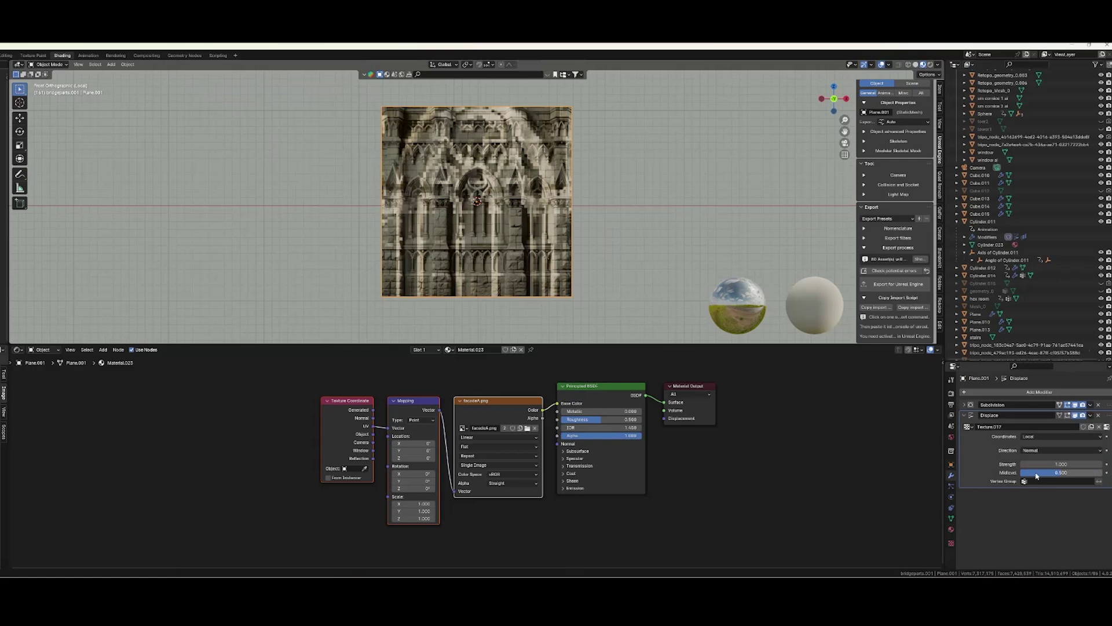
left_click(1061, 439)
left_click(1044, 468)
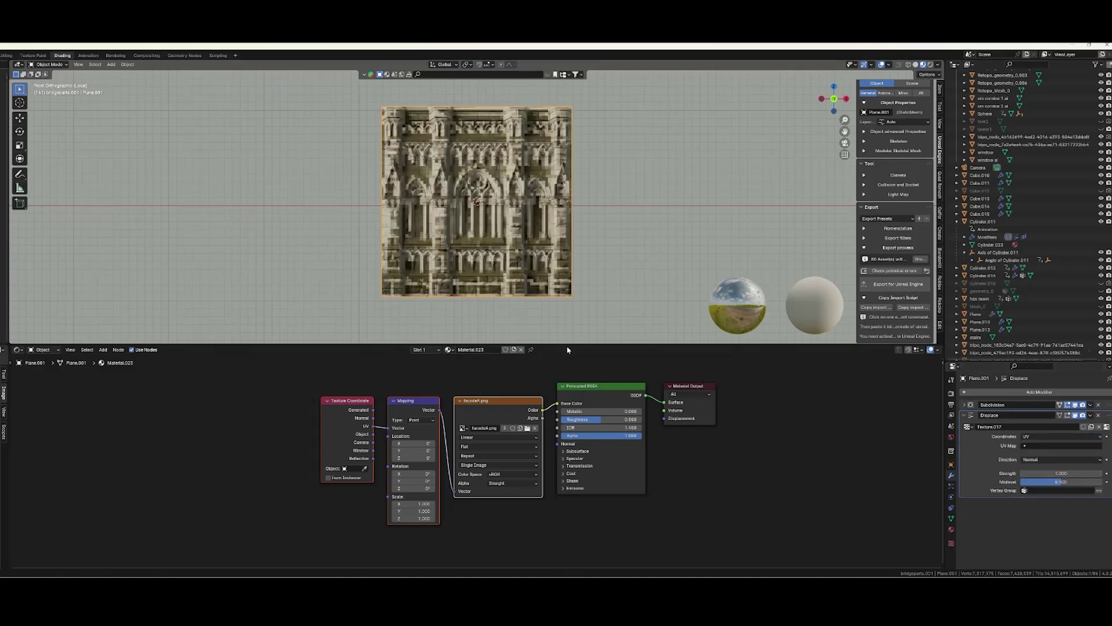
middle_click_drag(567, 341, 579, 278)
left_click_drag(1061, 473, 1037, 473)
Set the Displace strength to about -0.04 to invert the relief.
left_click(965, 404)
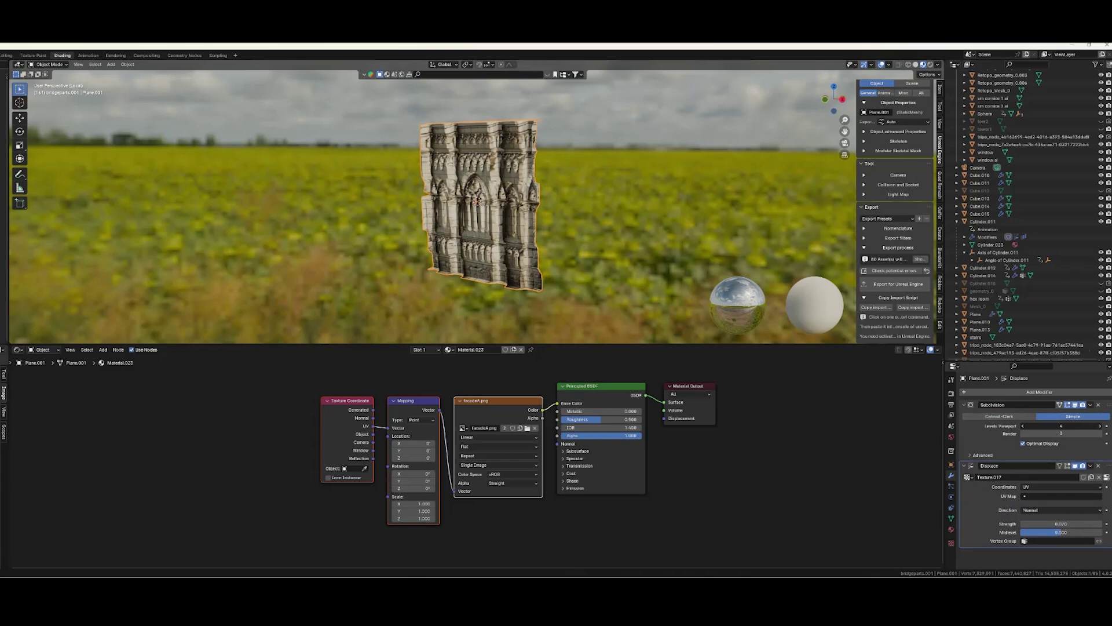
scroll(568, 203, "up", 5)
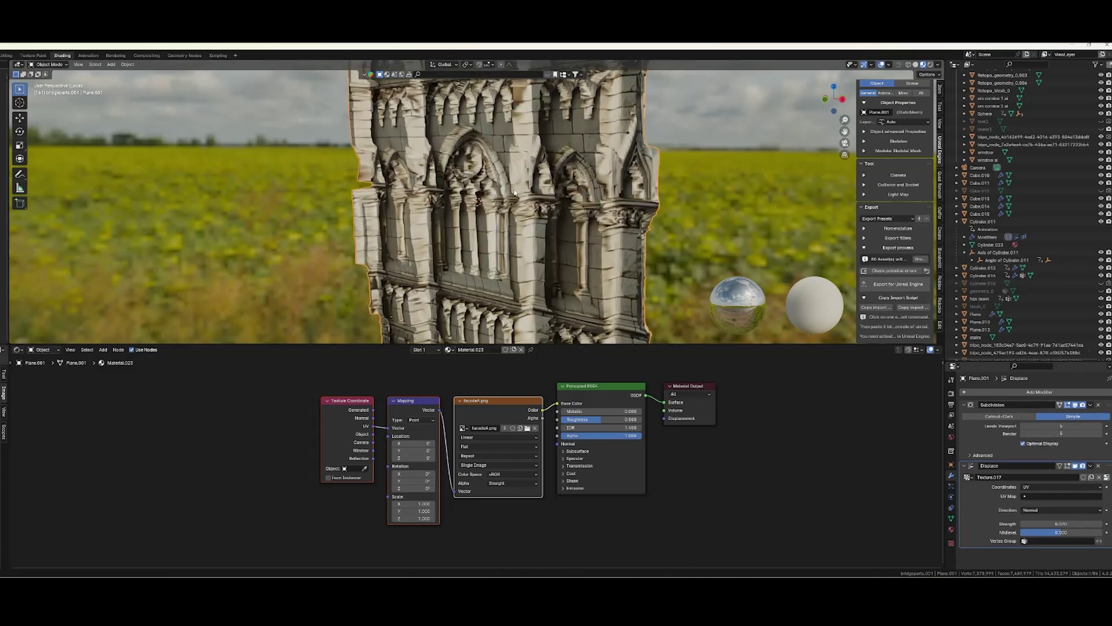
left_click_drag(1060, 524, 1043, 523)
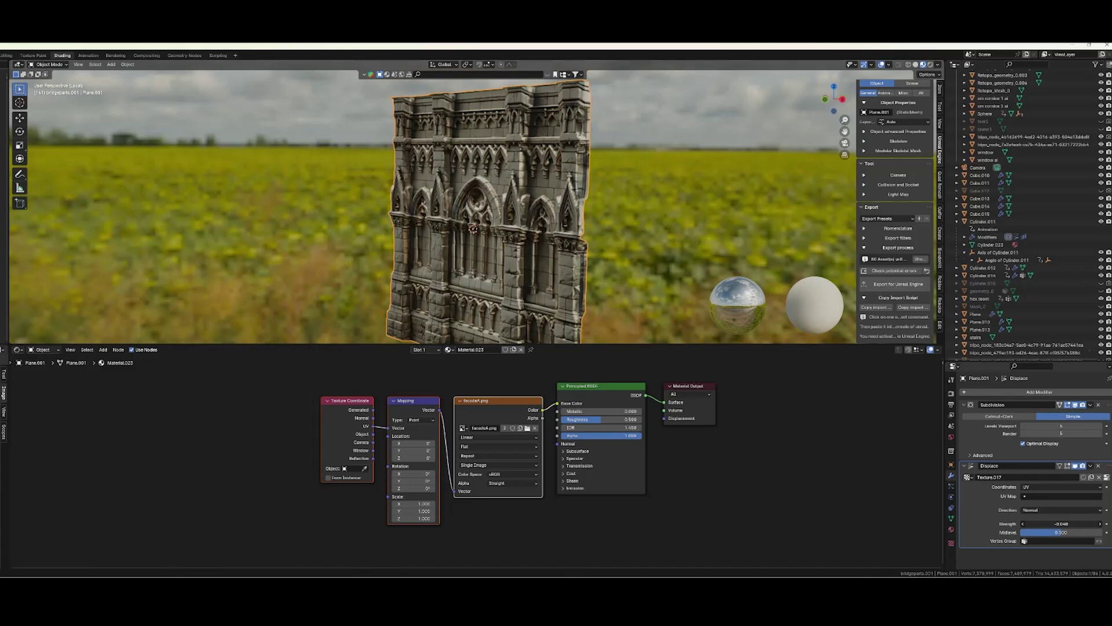
middle_click_drag(609, 244, 601, 209)
Apply Shade Smooth to the relief facade.
scroll(610, 231, "down", 3)
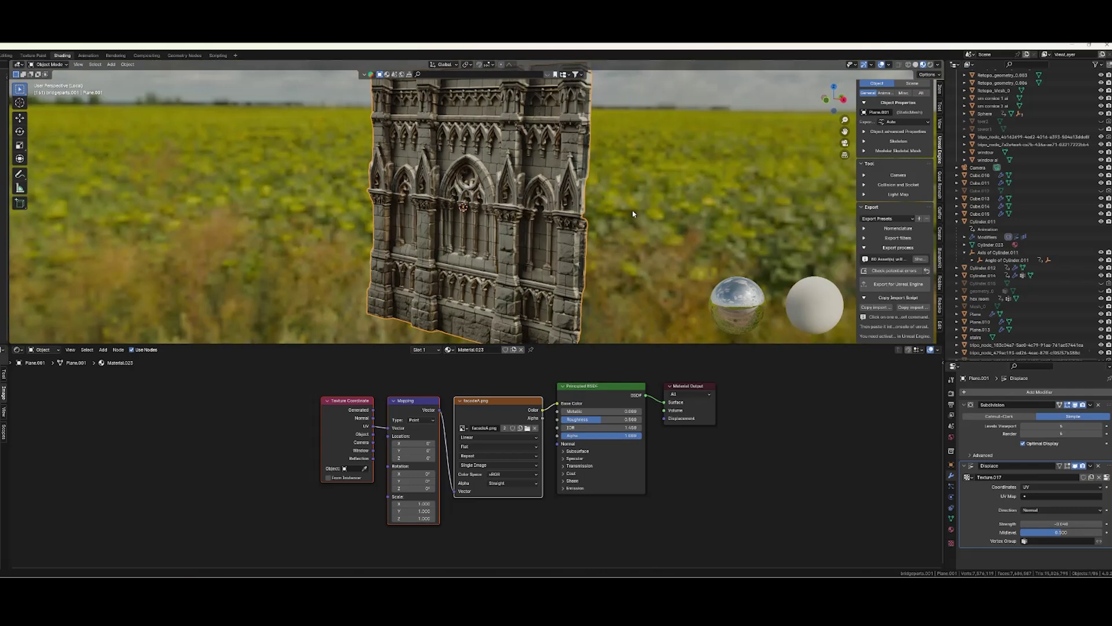
right_click(521, 182)
left_click(522, 186)
middle_click_drag(521, 186, 548, 185)
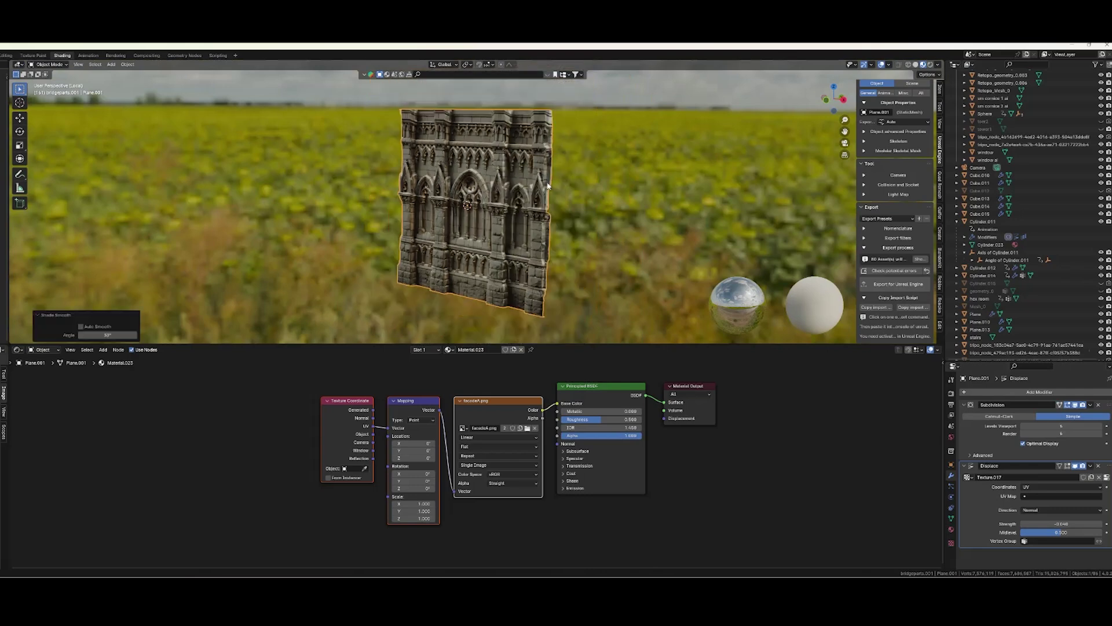
mouse_move(621, 186)
middle_mouse_down()
mouse_move(541, 179)
mouse_move(589, 191)
middle_mouse_up()
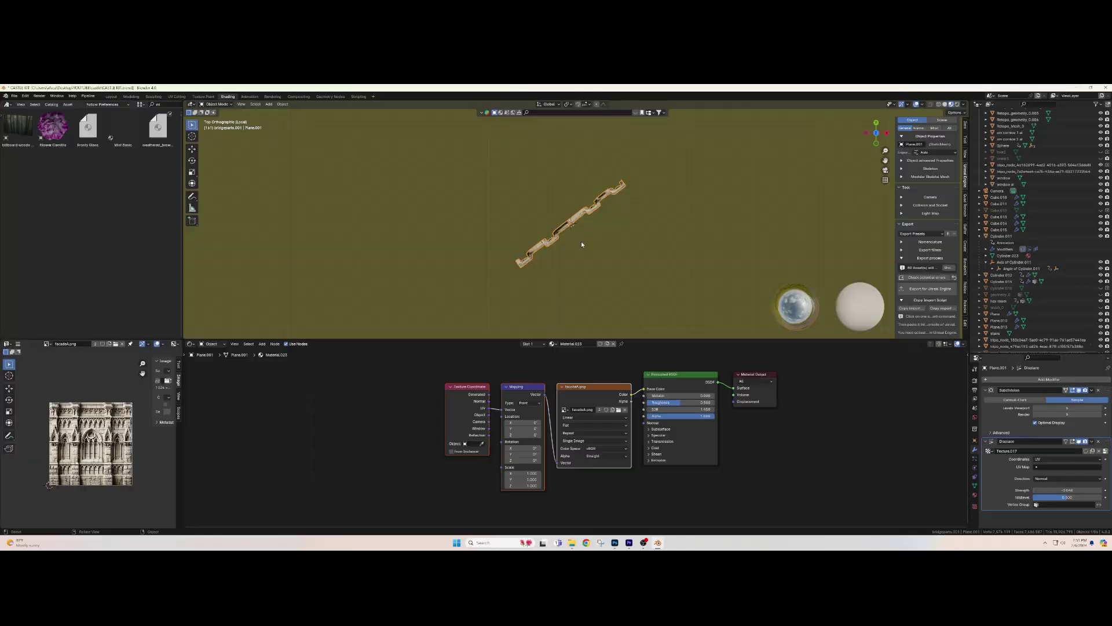
Duplicate the wall piece, rotating and moving the copy to form a corner.
key("shift+d")
key("r")
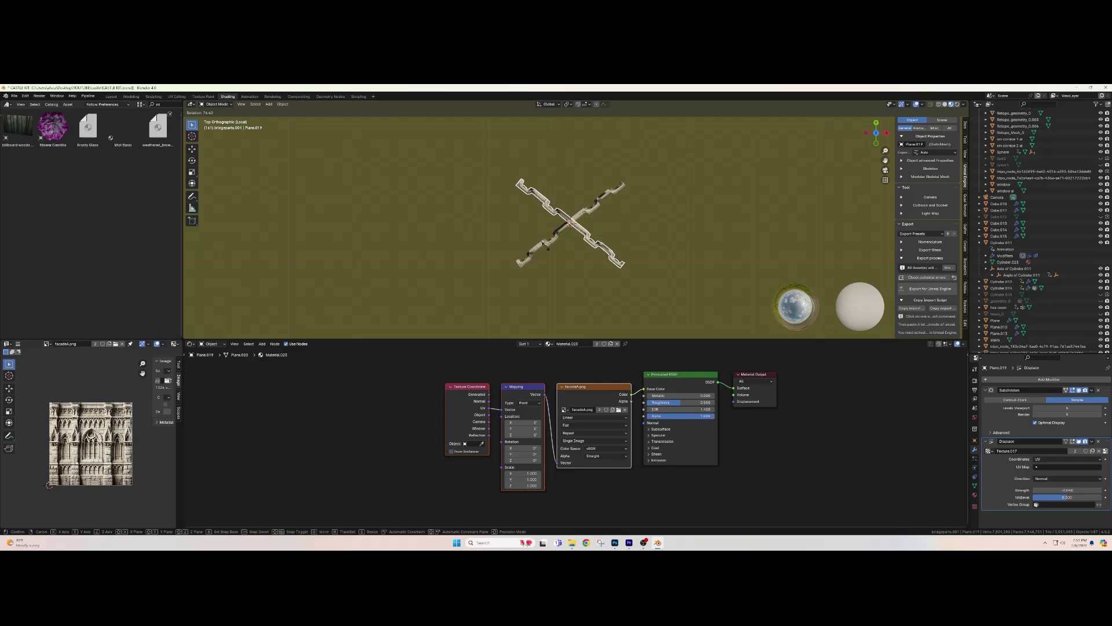
left_click(548, 247)
key("g")
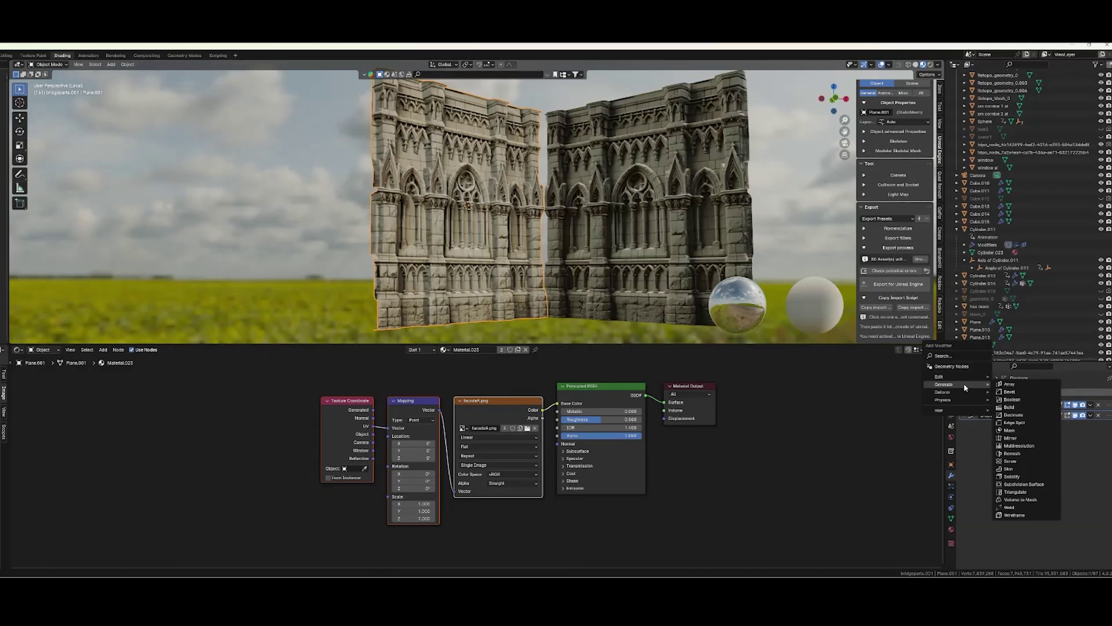
Add an Array modifier to repeat the facade, reposition it, and add a new plane.
left_click(1010, 384)
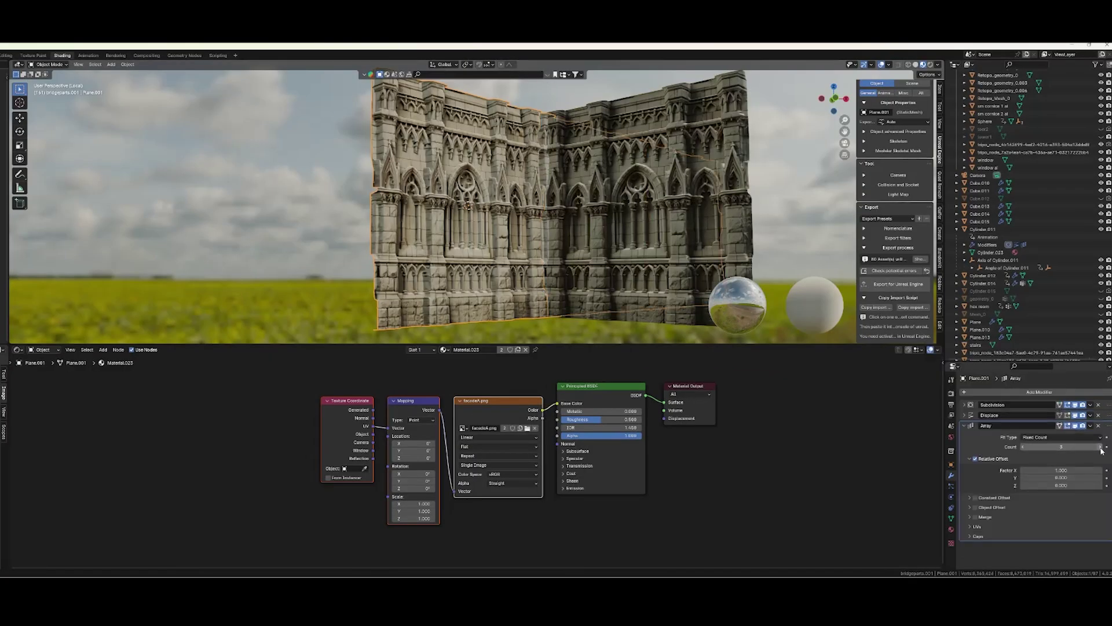
key("g")
left_click(510, 233)
scroll(510, 233, "up", 5)
key("shift+a")
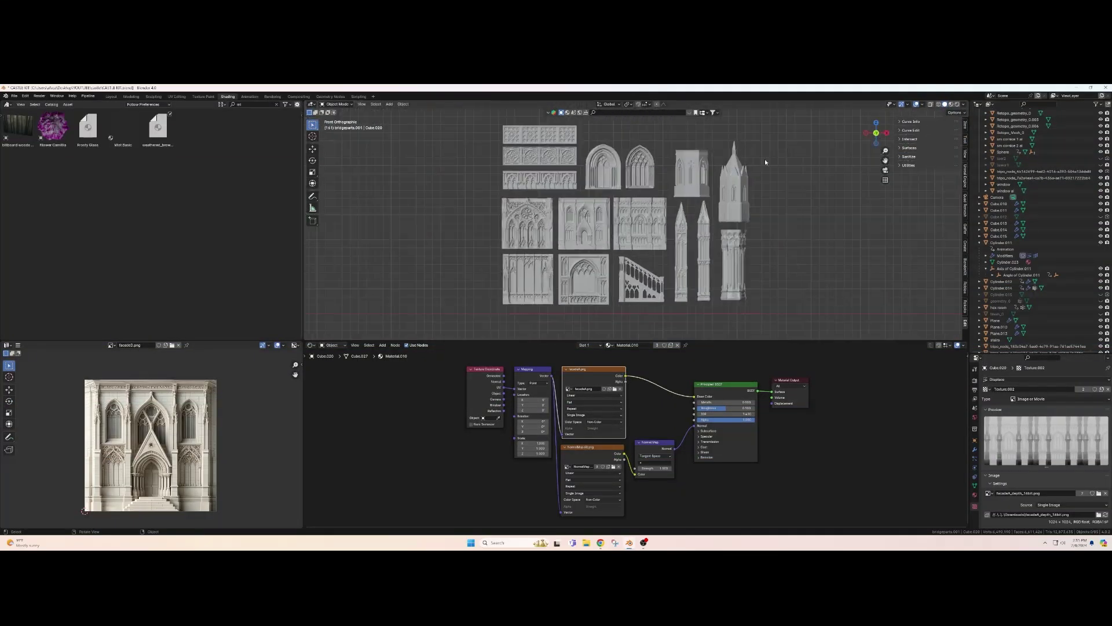
Show the kit parts' textures in Material Preview, then view the castle layout in perspective.
middle_click_drag(794, 164, 818, 171, "shift")
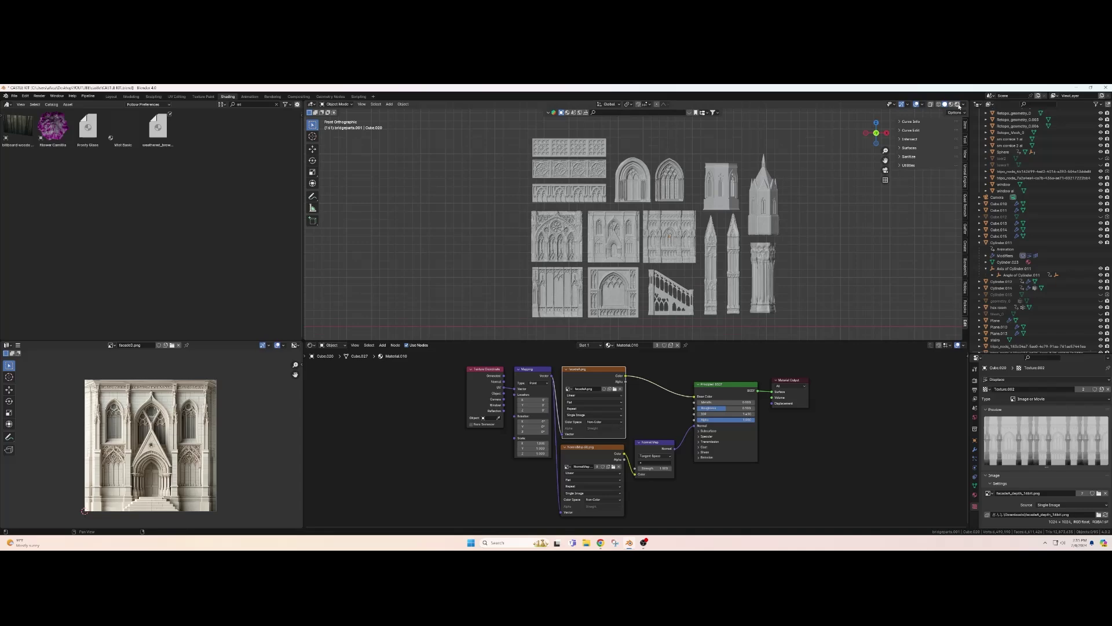
left_click(952, 105)
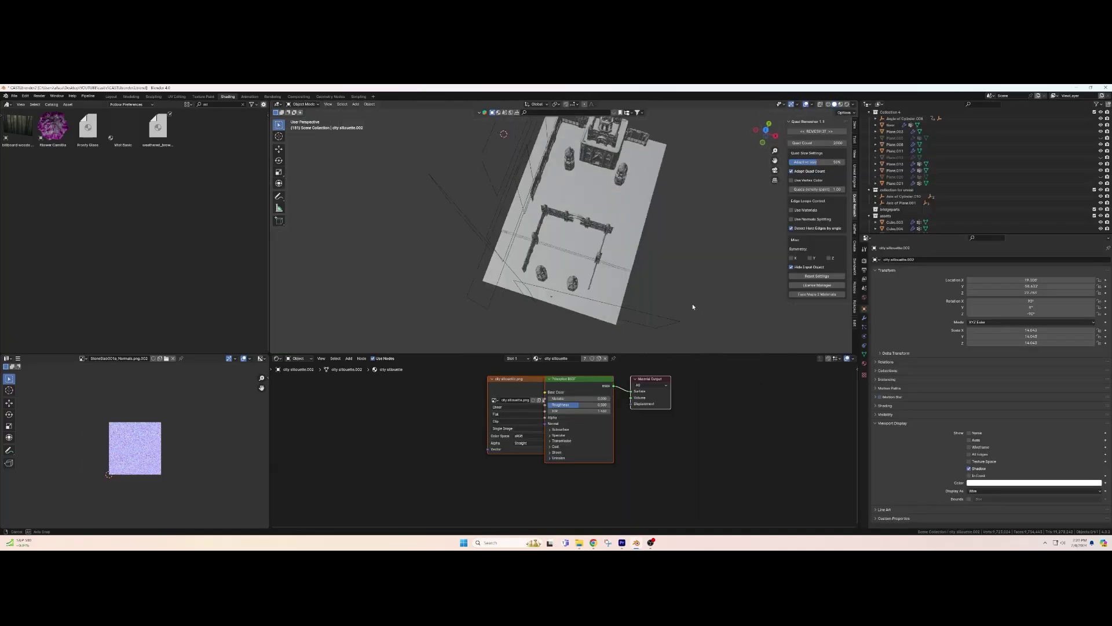
middle_click_drag(649, 232, 603, 296)
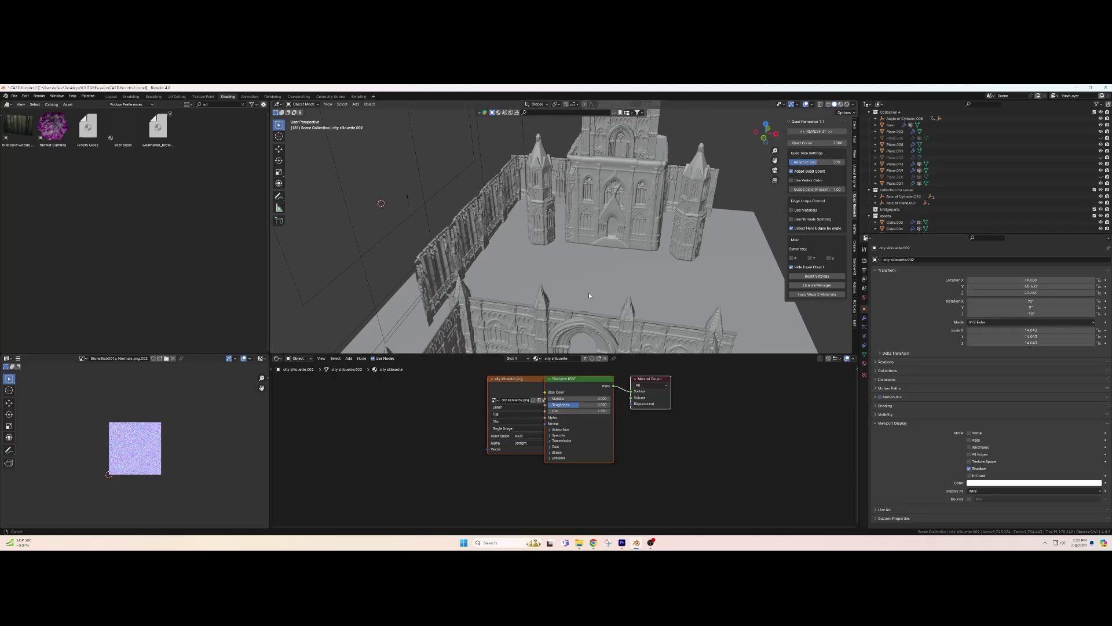
View the courtyard through the scene camera with Material Preview, then Rendered shading under the cloudy sky.
key("KP_0")
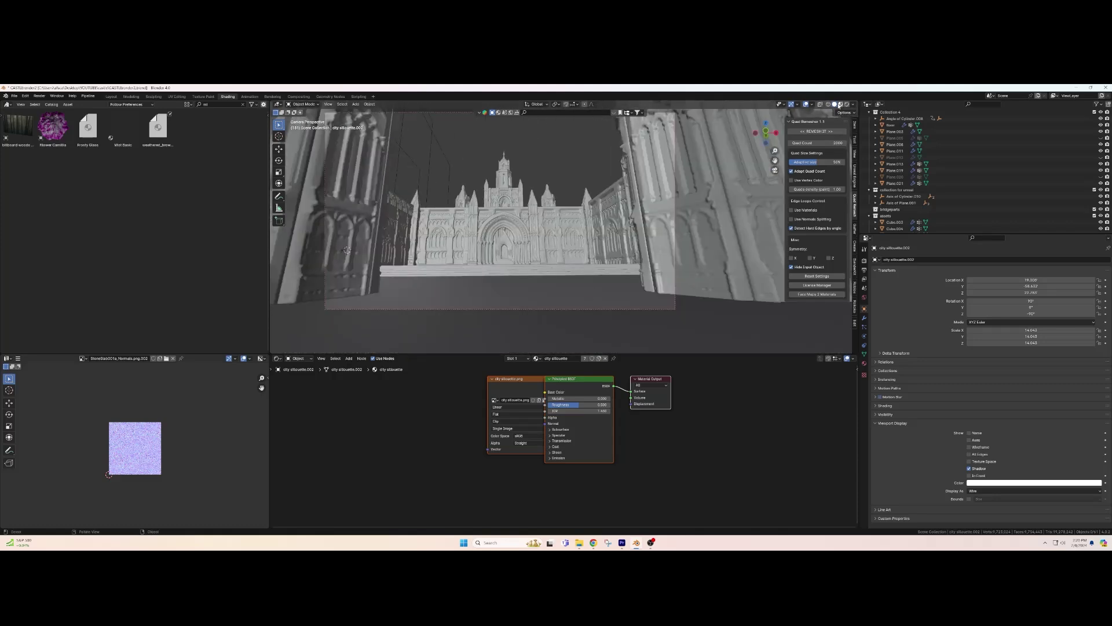
left_click(840, 104)
key("z")
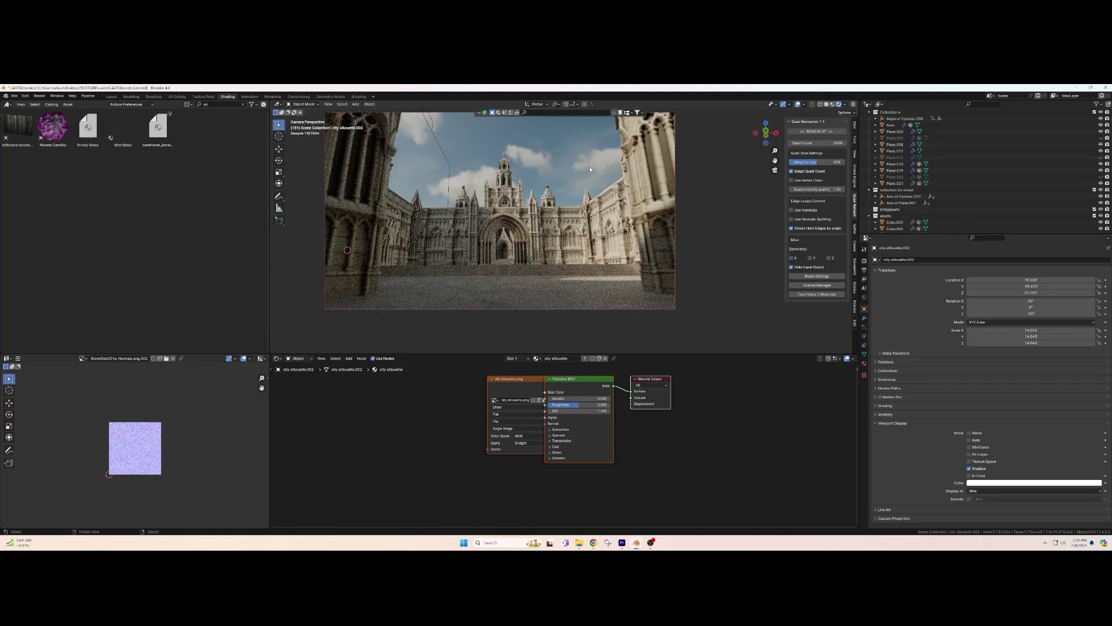
scroll(589, 168, "down", 1)
middle_click_drag(590, 168, 590, 193)
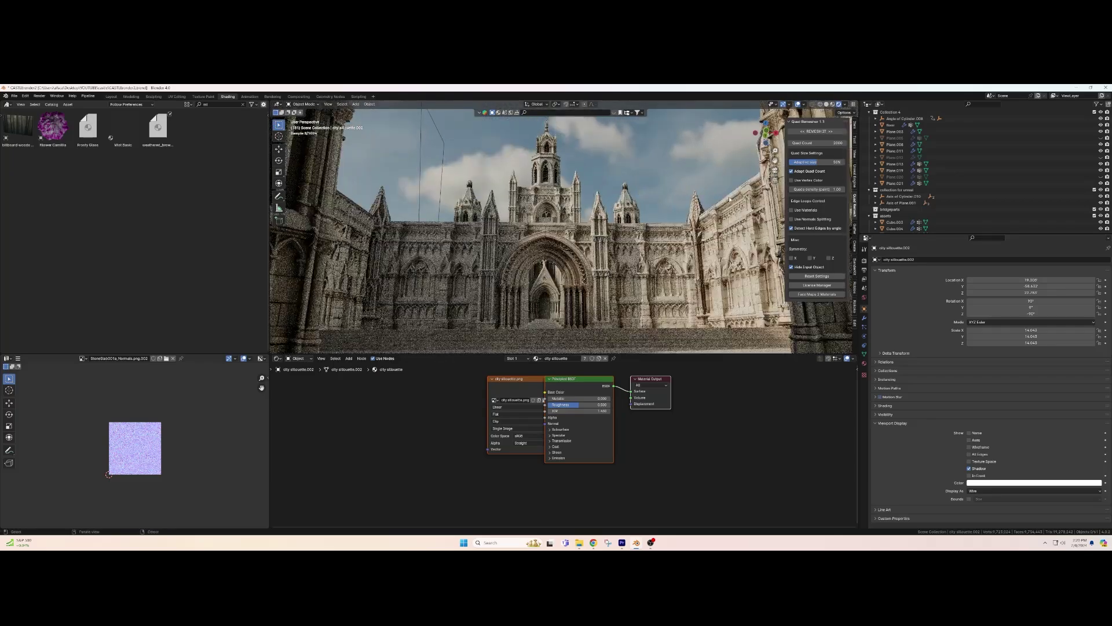